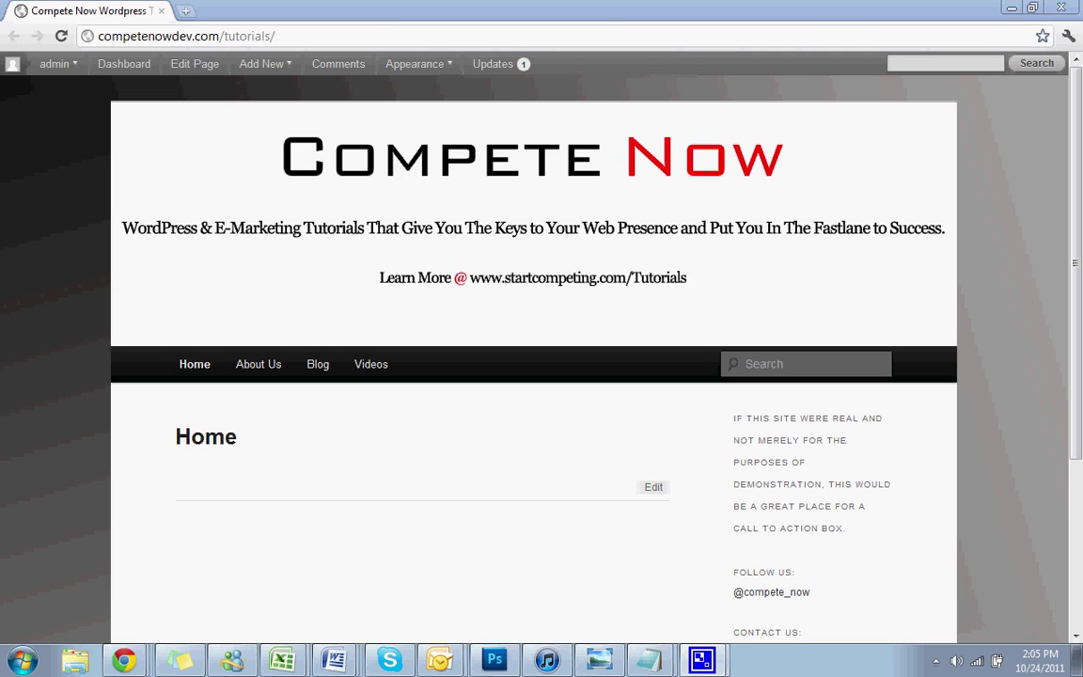
# Step: Go to the About Us page from the Compete Now site's navigation bar
pyautogui.click(267, 371)
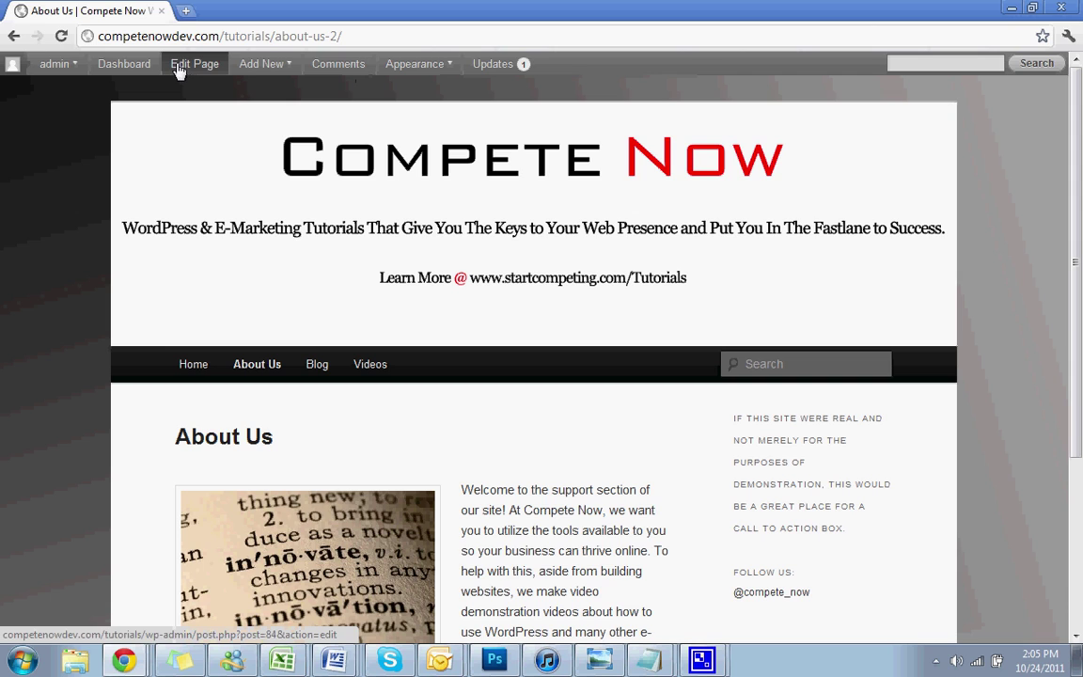
# Step: Edit the About Us page and put the cursor in the welcome paragraph
pyautogui.click(178, 71)
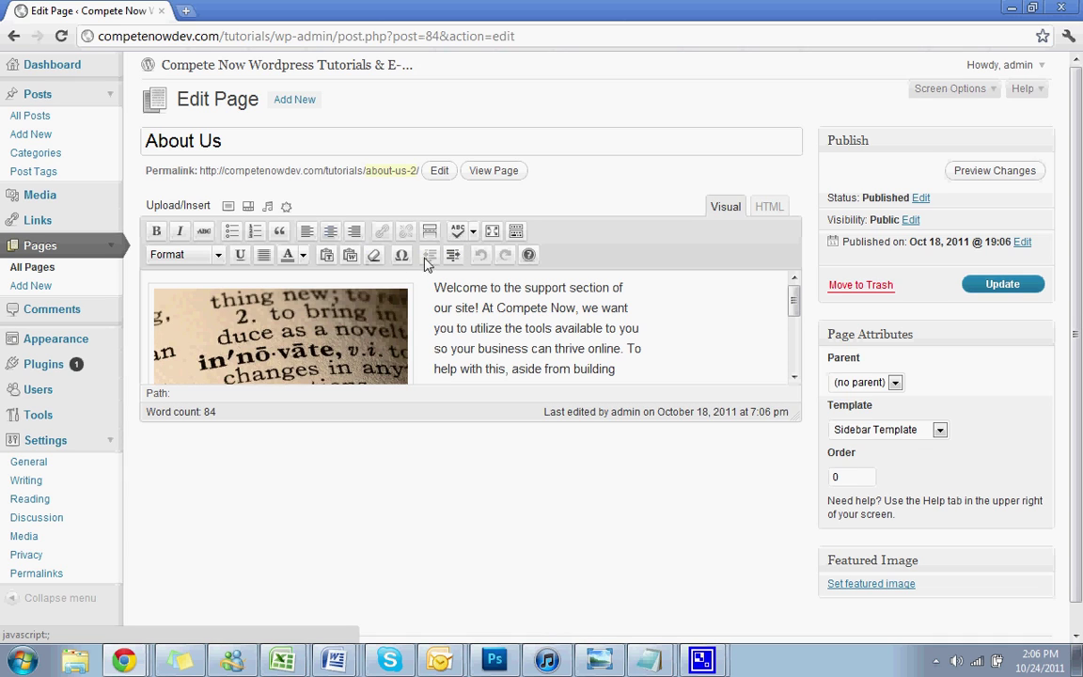
pyautogui.click(526, 290)
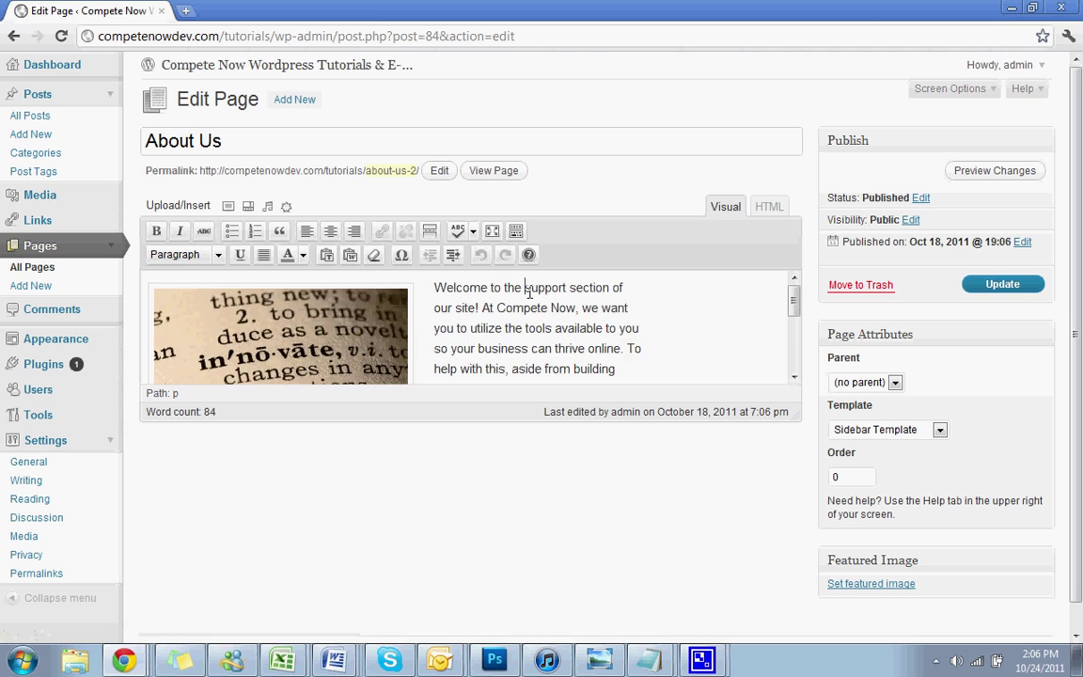
pyautogui.scroll(-3, 507, 306)
pyautogui.scroll(3, 418, 299)
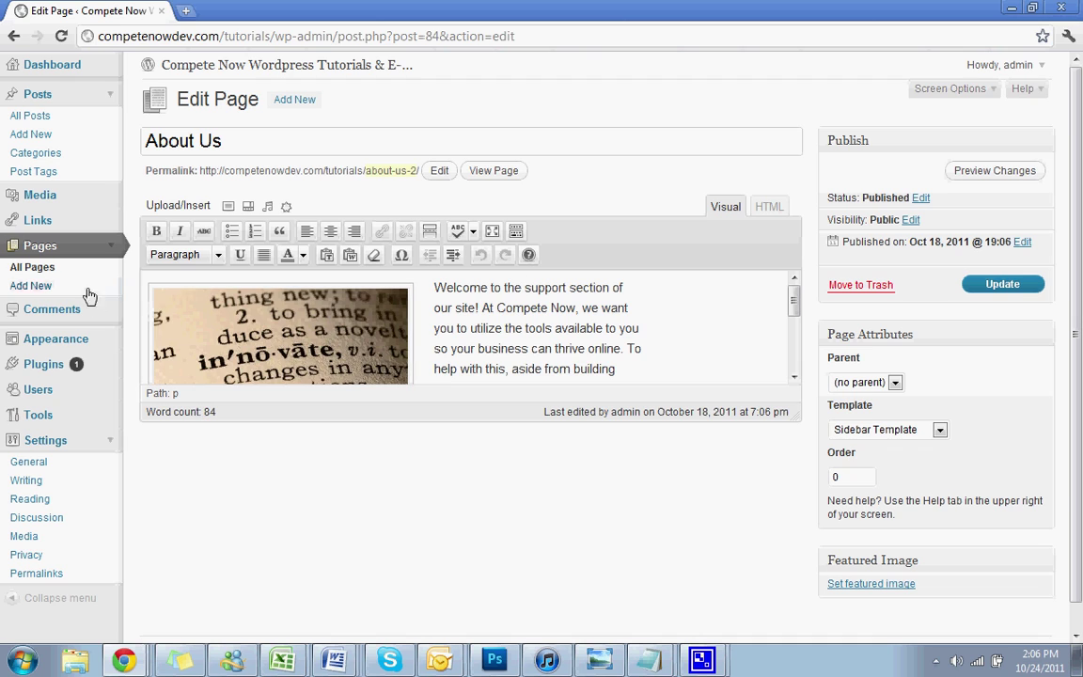
# Step: Search the plugin directory for TinyMCE-Advanced under Plugins > Add New
pyautogui.click(110, 364)
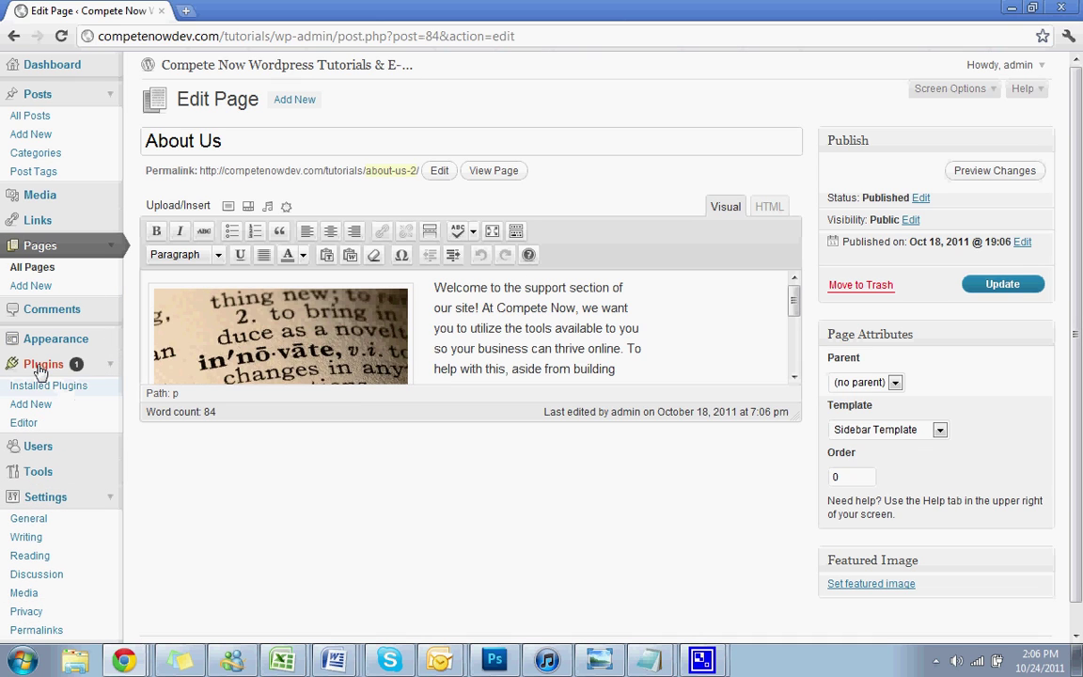
pyautogui.click(32, 407)
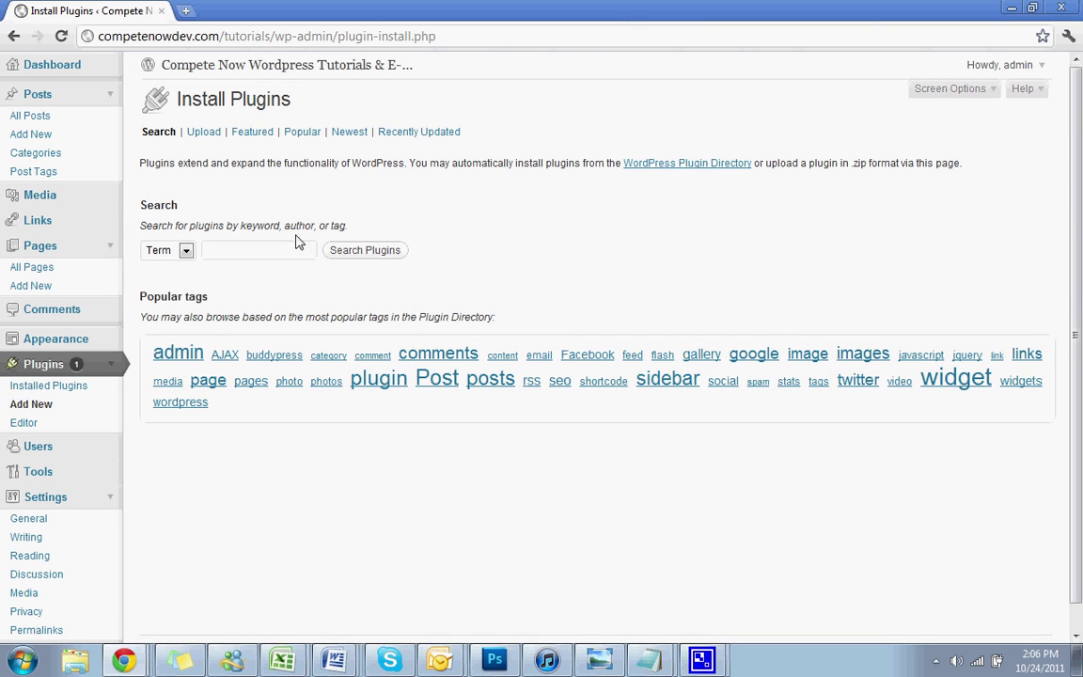
pyautogui.click(293, 249)
pyautogui.write('tin')
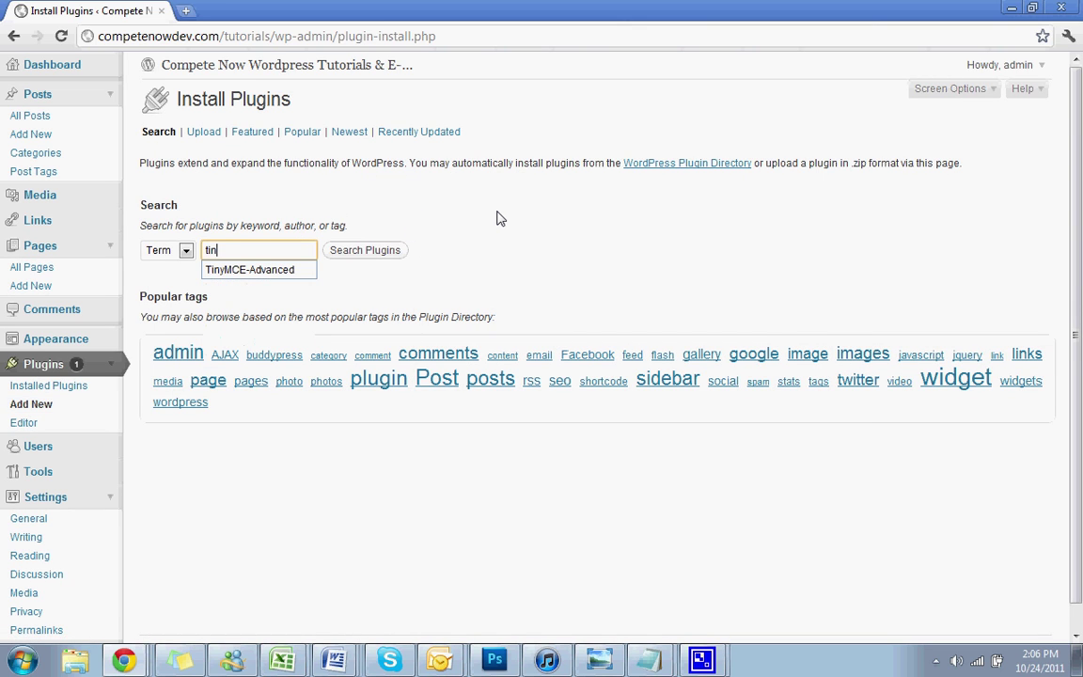
pyautogui.click(284, 269)
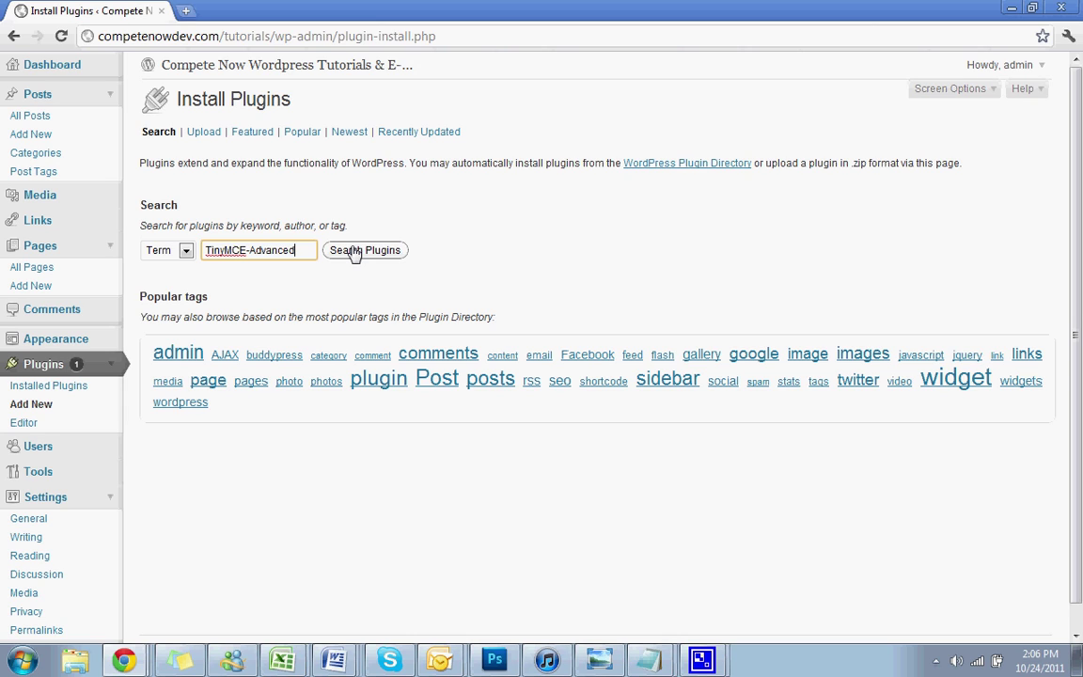
pyautogui.click(355, 252)
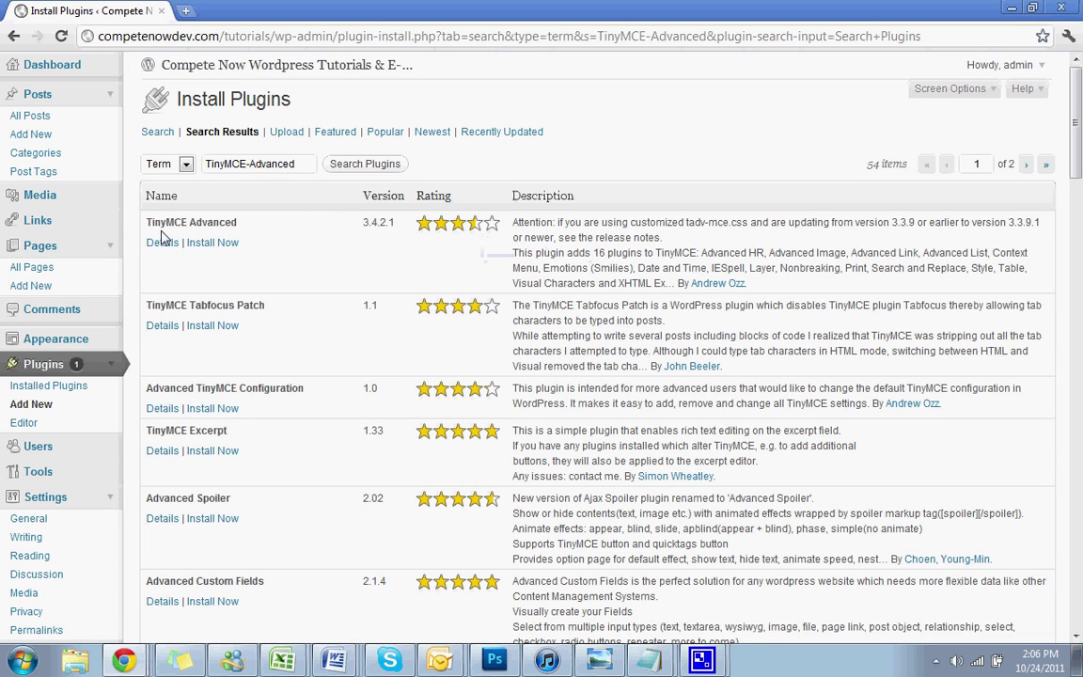
# Step: Install TinyMCE Advanced, confirm the install, and activate the plugin
pyautogui.click(205, 243)
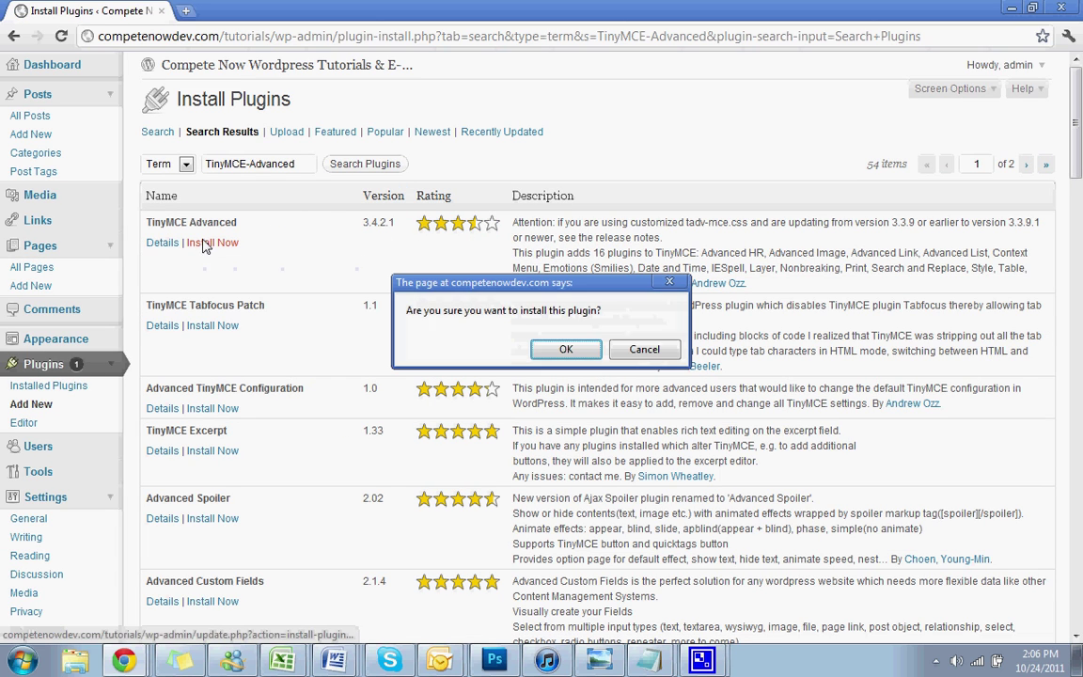
pyautogui.click(566, 349)
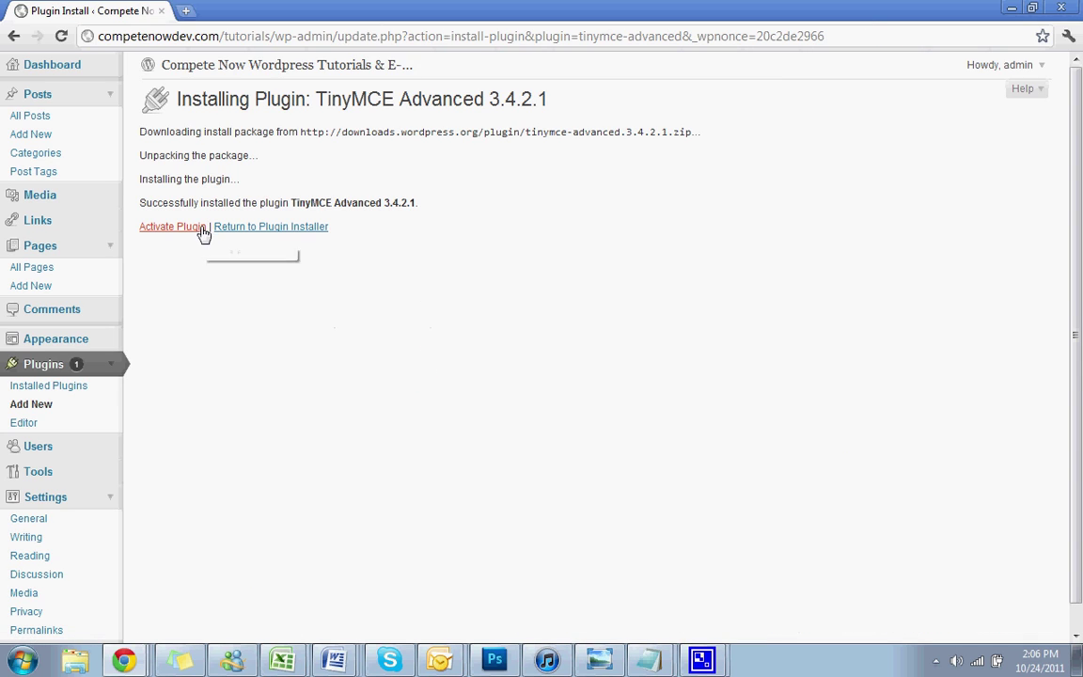
pyautogui.click(200, 228)
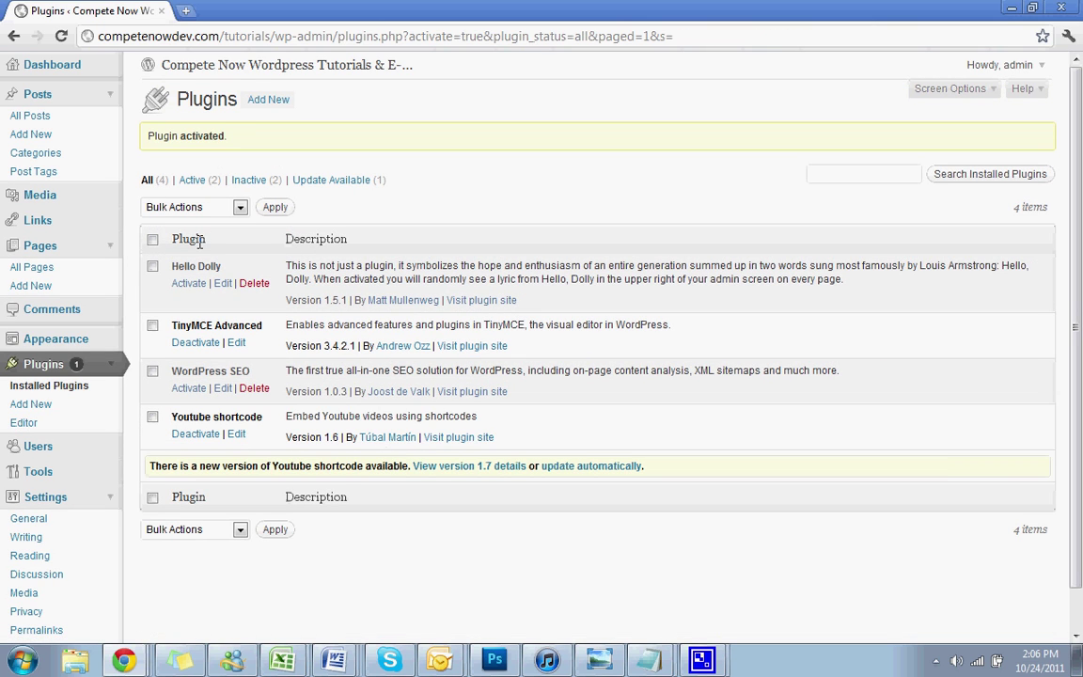
pyautogui.scroll(-1, 4, 235)
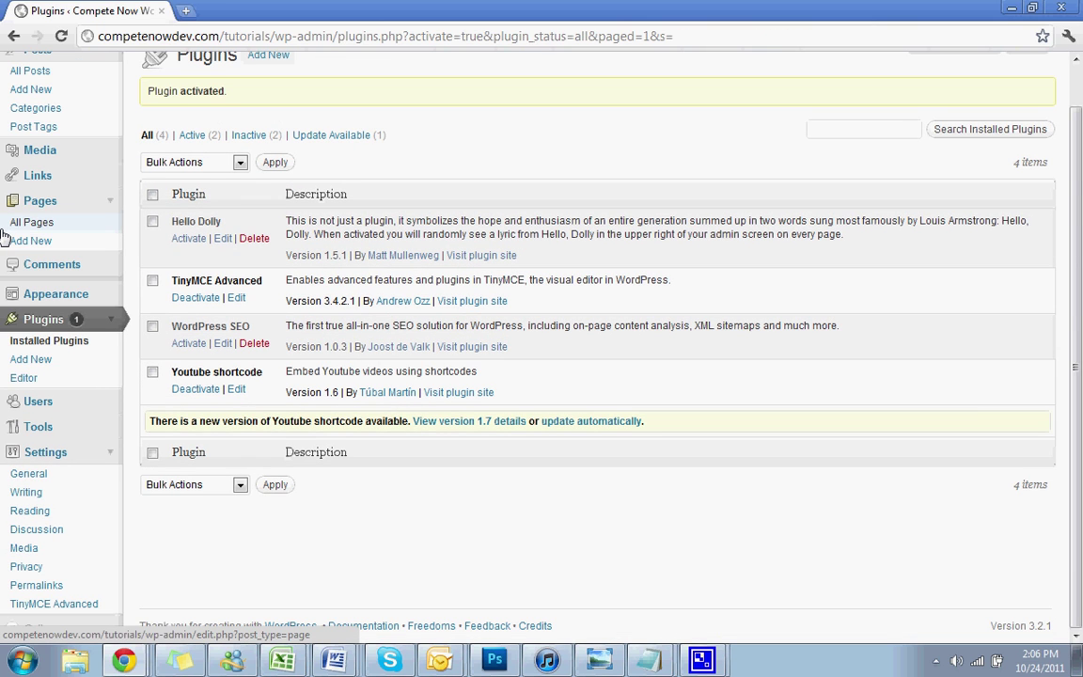
# Step: In TinyMCE Advanced settings, move the toolbar 3 buttons, Paragraph, NB Space, Font family and Font size to unused buttons
pyautogui.click(33, 611)
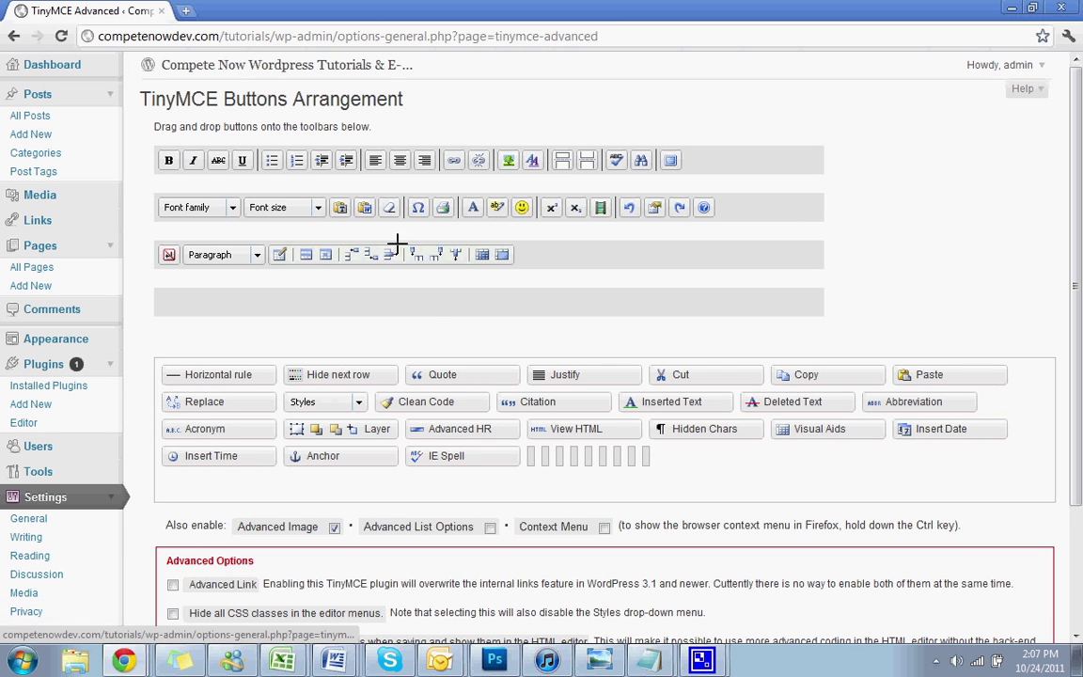
pyautogui.moveTo(391, 252); pyautogui.dragTo(387, 404)
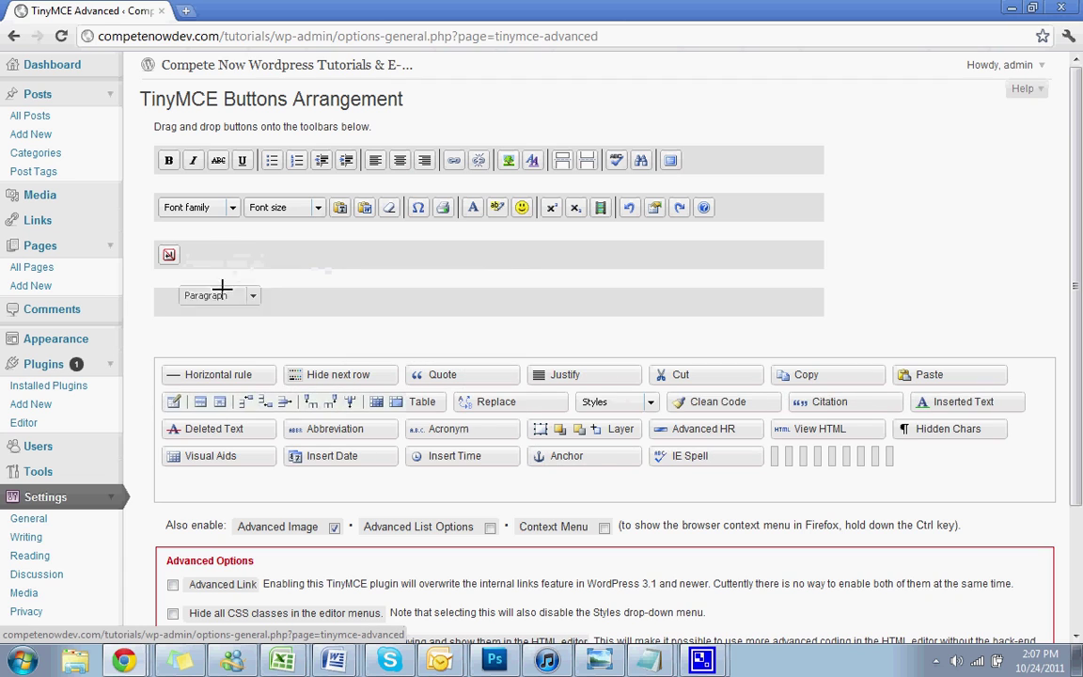
pyautogui.moveTo(242, 253); pyautogui.dragTo(183, 386)
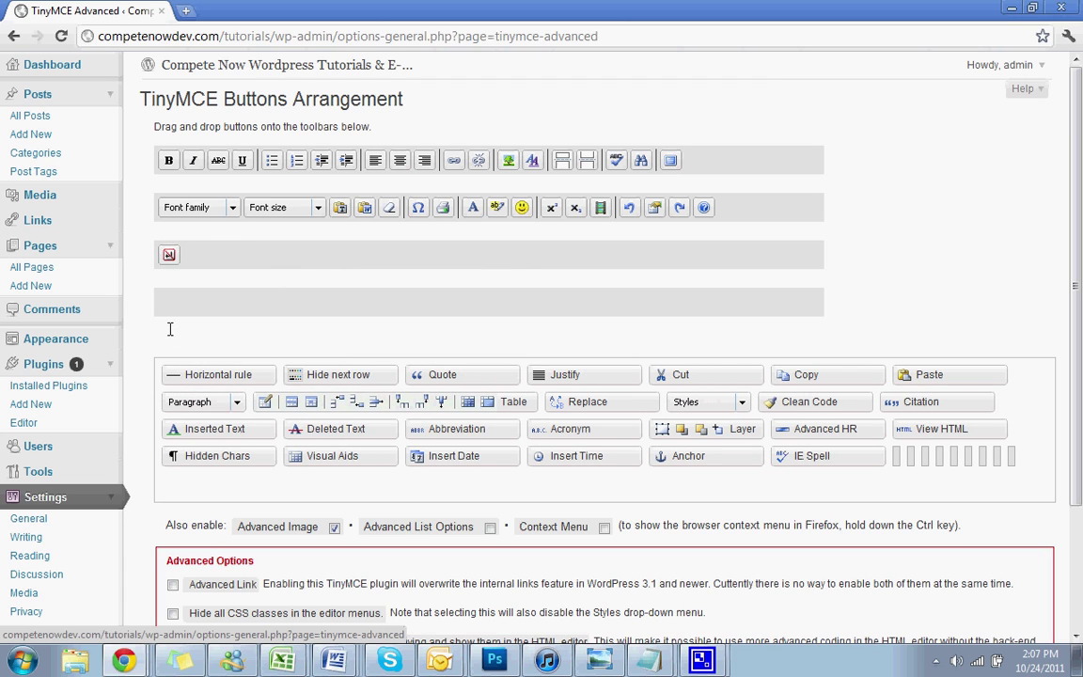
pyautogui.moveTo(171, 254); pyautogui.dragTo(186, 358)
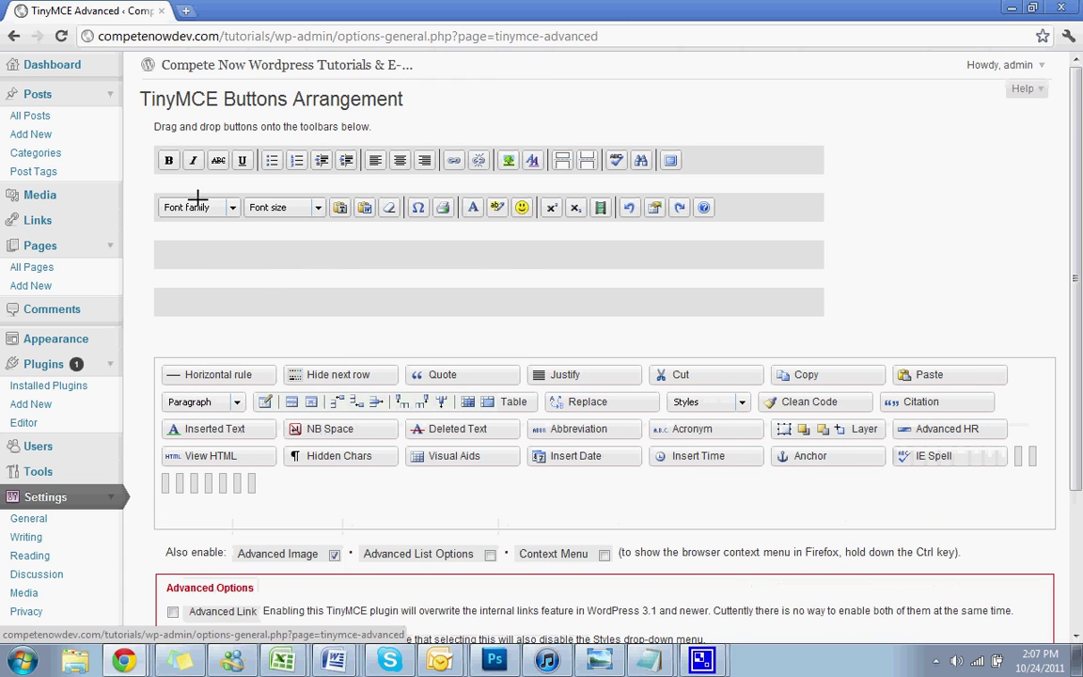
pyautogui.moveTo(198, 205); pyautogui.dragTo(221, 340)
pyautogui.moveTo(212, 206)
pyautogui.mouseDown()
pyautogui.moveTo(283, 409)
pyautogui.moveTo(282, 395)
pyautogui.mouseUp()
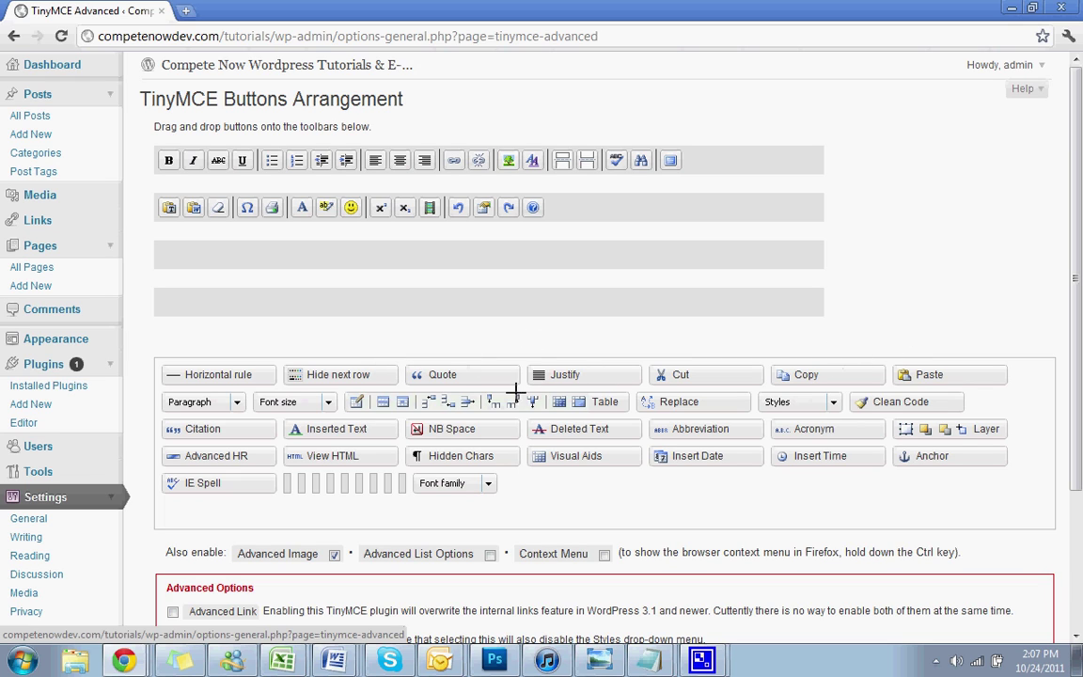
# Step: Drag the Styles dropdown, then the Paragraph dropdown, into toolbar row one
pyautogui.moveTo(798, 401); pyautogui.dragTo(182, 158)
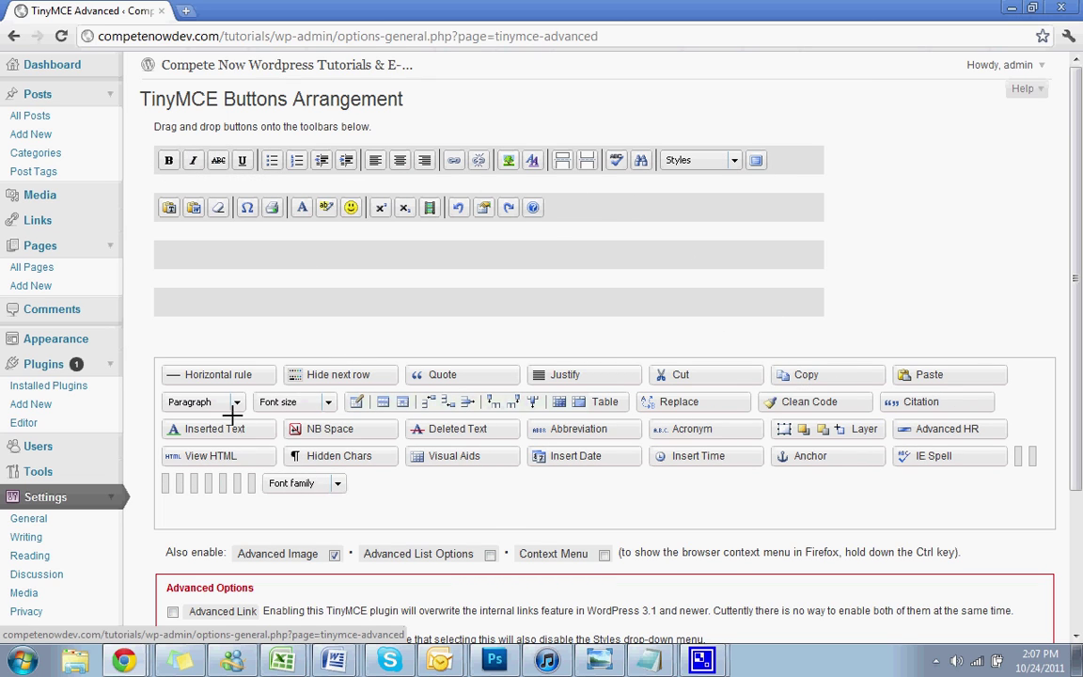
pyautogui.moveTo(197, 402); pyautogui.dragTo(385, 160)
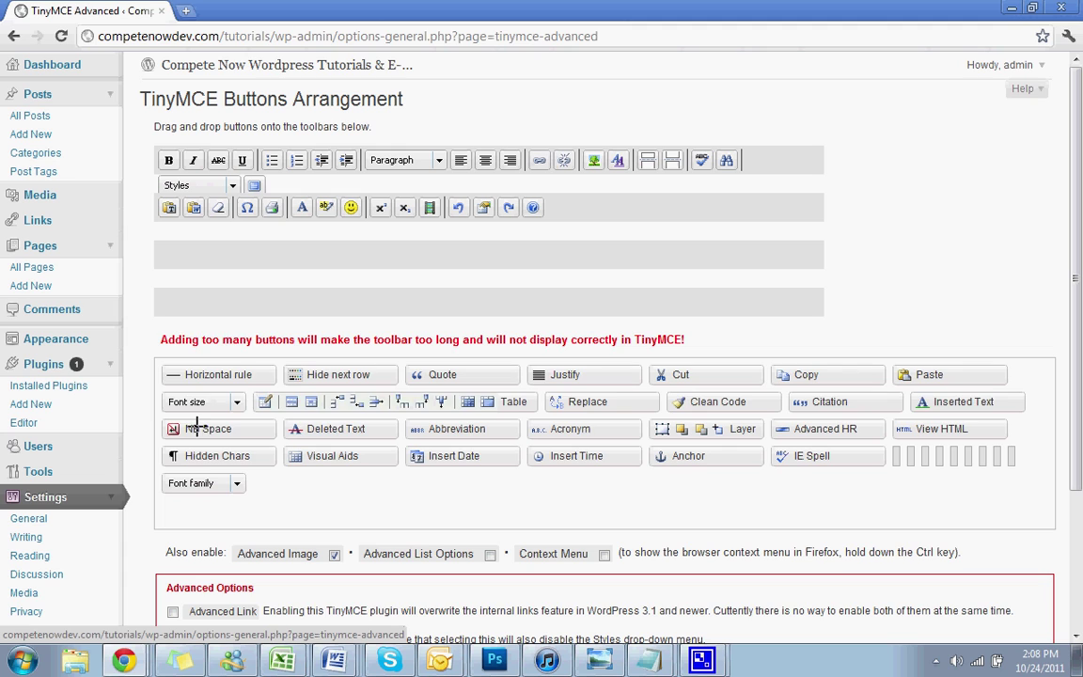
# Step: Put NB Space and the Table button group into the third toolbar row
pyautogui.moveTo(196, 423); pyautogui.dragTo(340, 231)
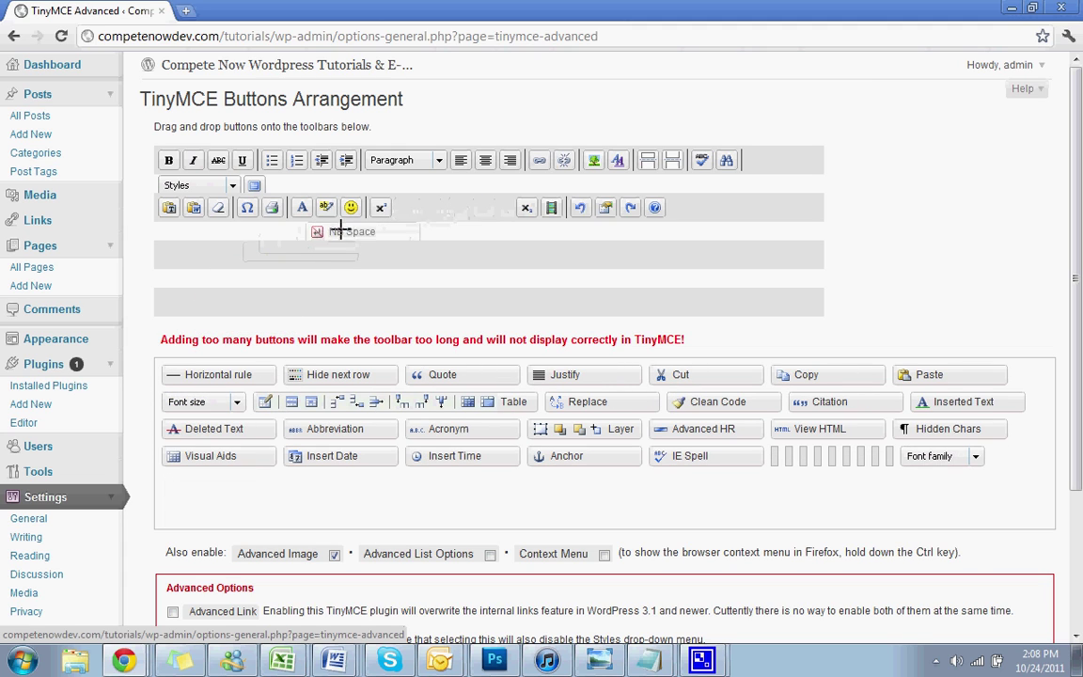
pyautogui.moveTo(340, 231); pyautogui.dragTo(199, 253)
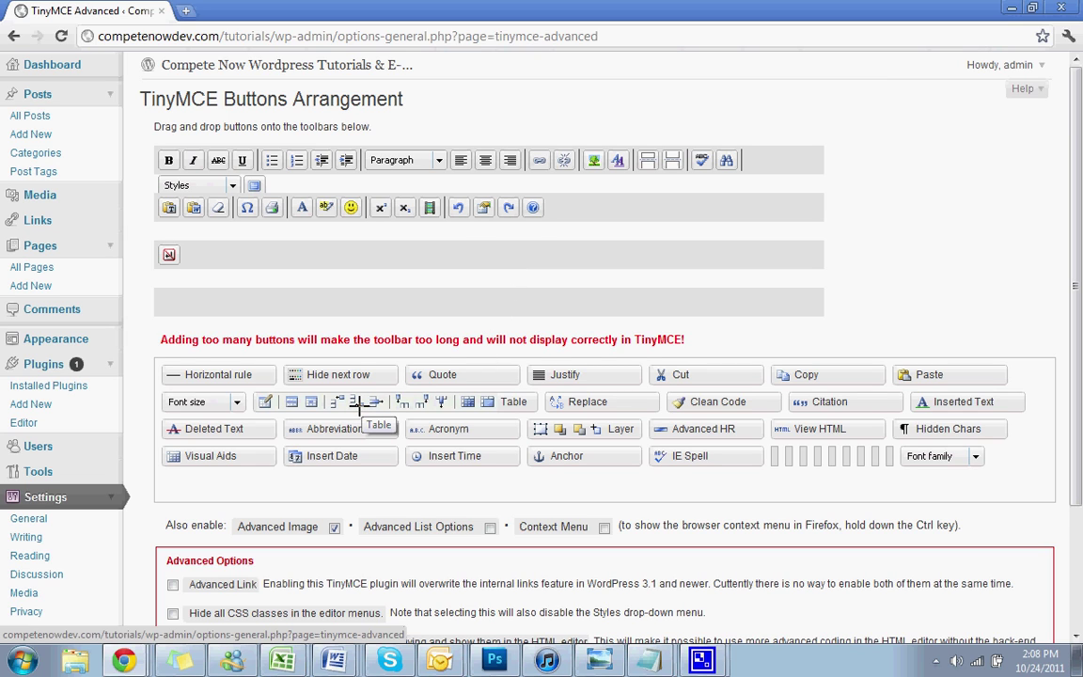
pyautogui.moveTo(357, 402); pyautogui.dragTo(349, 269)
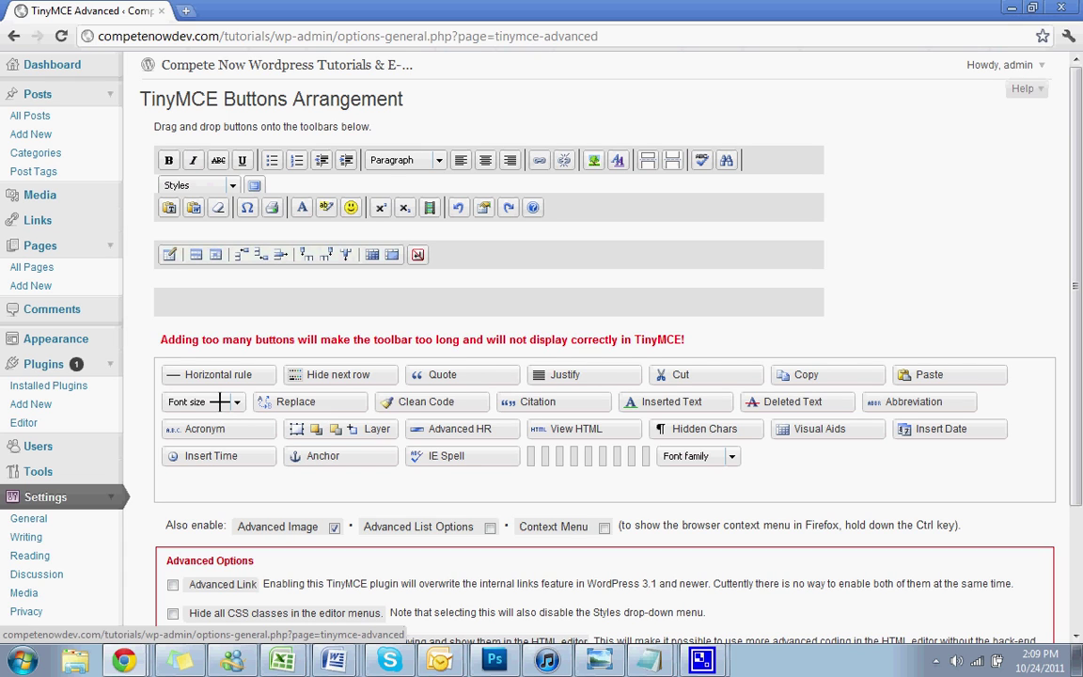
# Step: Add Font size and Font family to the third toolbar and save the changes
pyautogui.moveTo(219, 402); pyautogui.dragTo(480, 256)
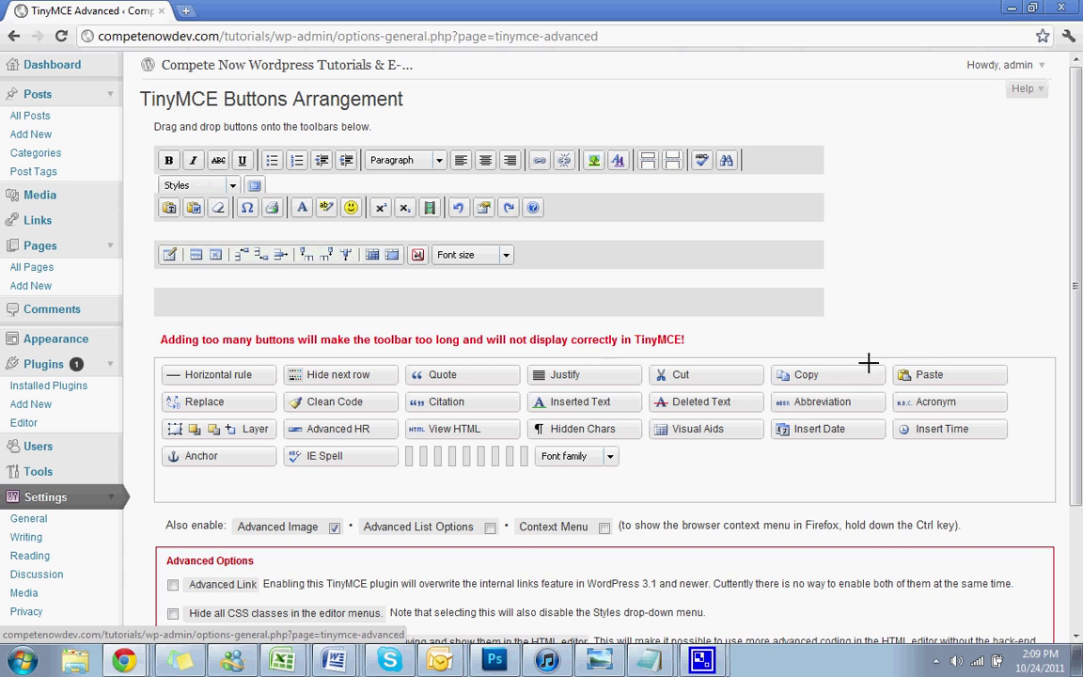
pyautogui.moveTo(581, 455); pyautogui.dragTo(550, 256)
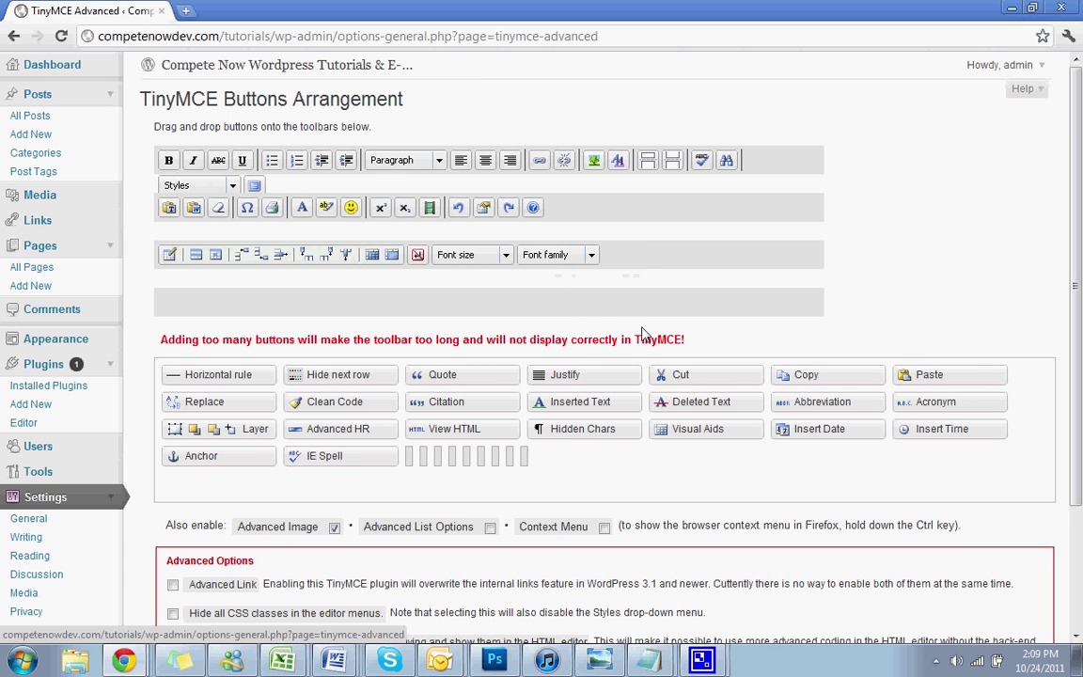
pyautogui.scroll(-3, 536, 339)
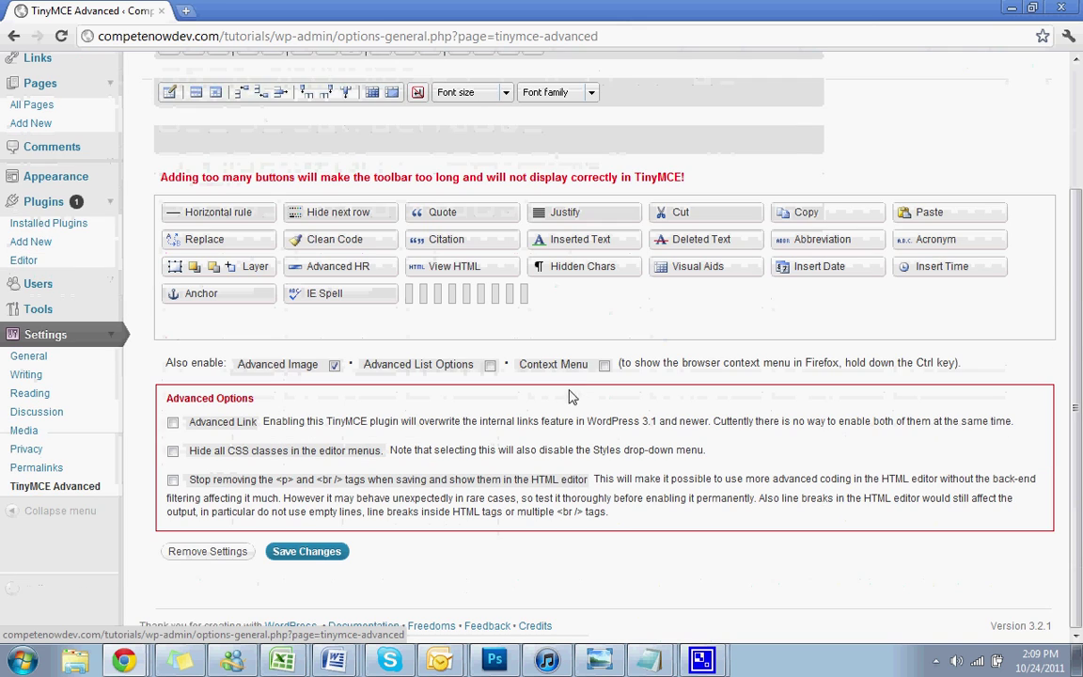
pyautogui.click(311, 553)
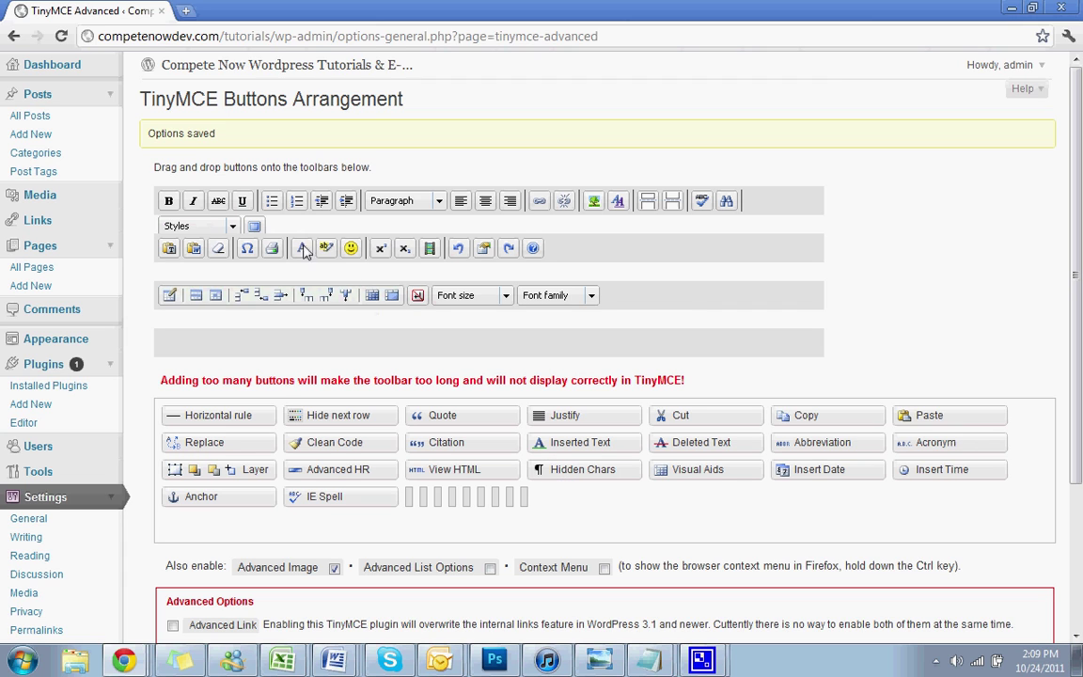
# Step: Edit About Us from All Pages, check the new toolbar, and enter distraction-free full-screen mode
pyautogui.click(33, 267)
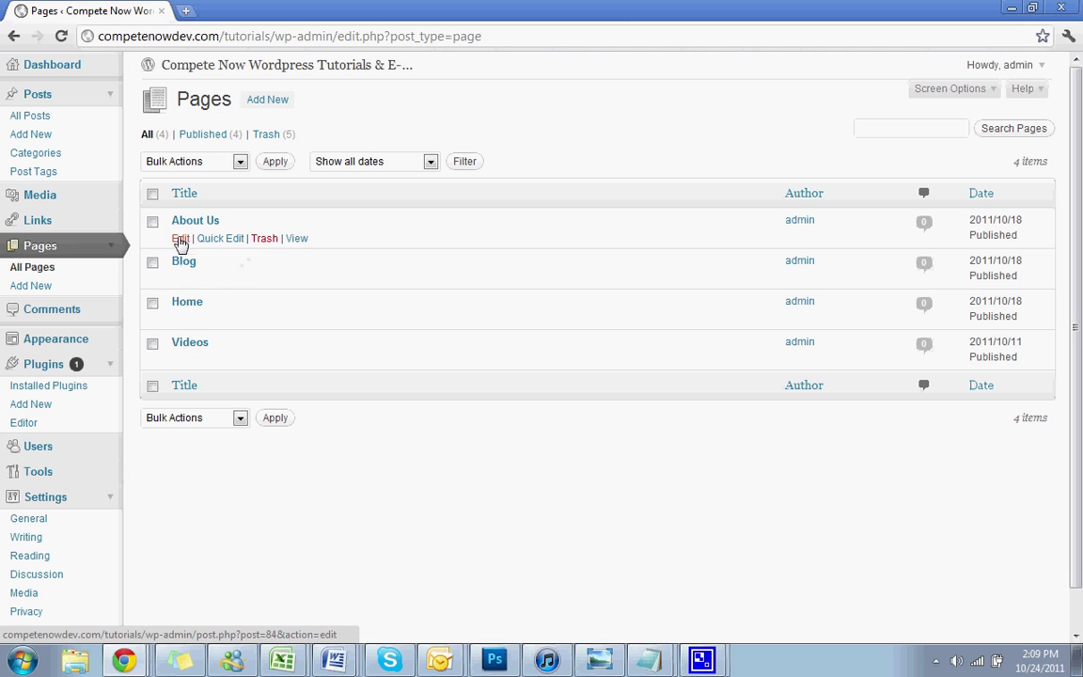
pyautogui.click(179, 239)
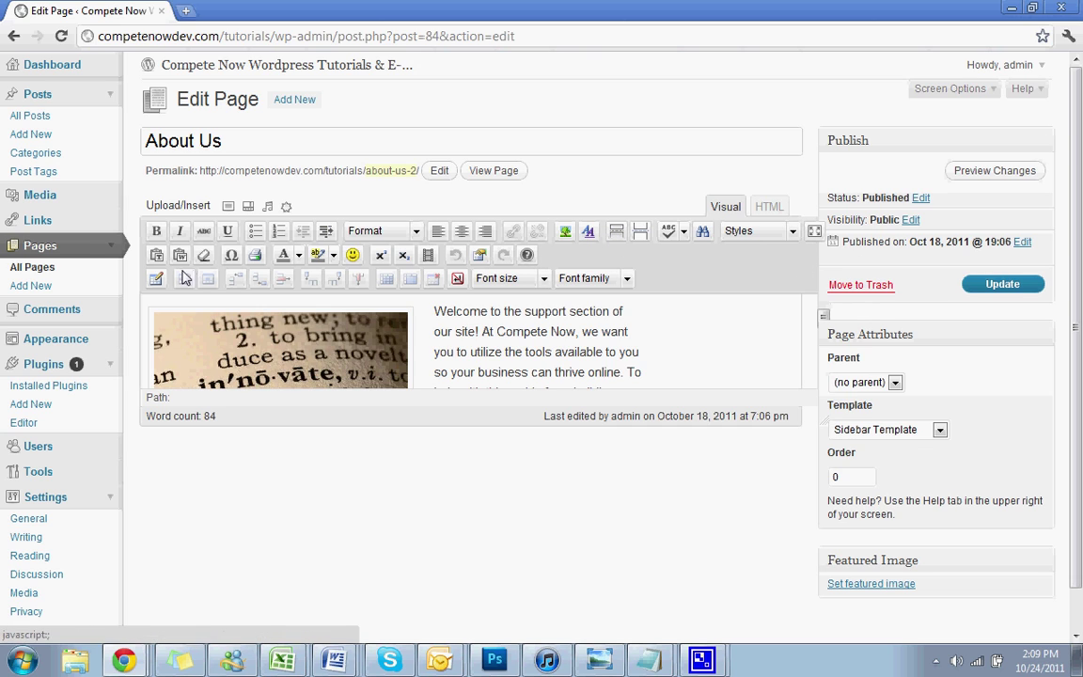
pyautogui.click(468, 330)
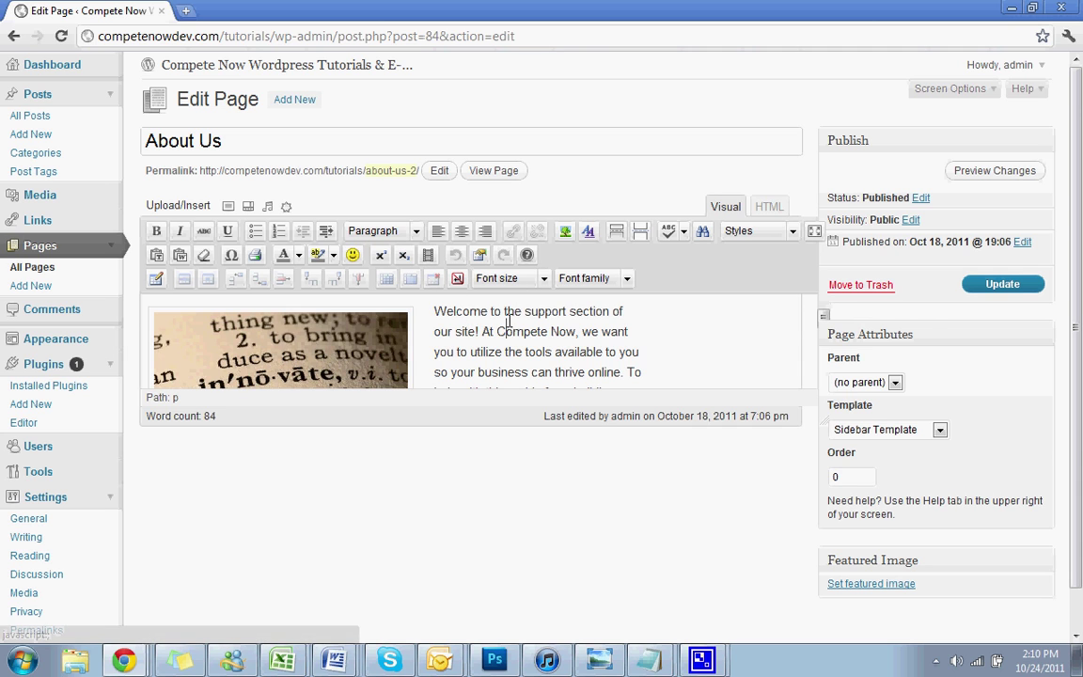
pyautogui.scroll(-5, 495, 321)
pyautogui.scroll(-1, 496, 322)
pyautogui.scroll(2, 426, 323)
pyautogui.scroll(-2, 426, 323)
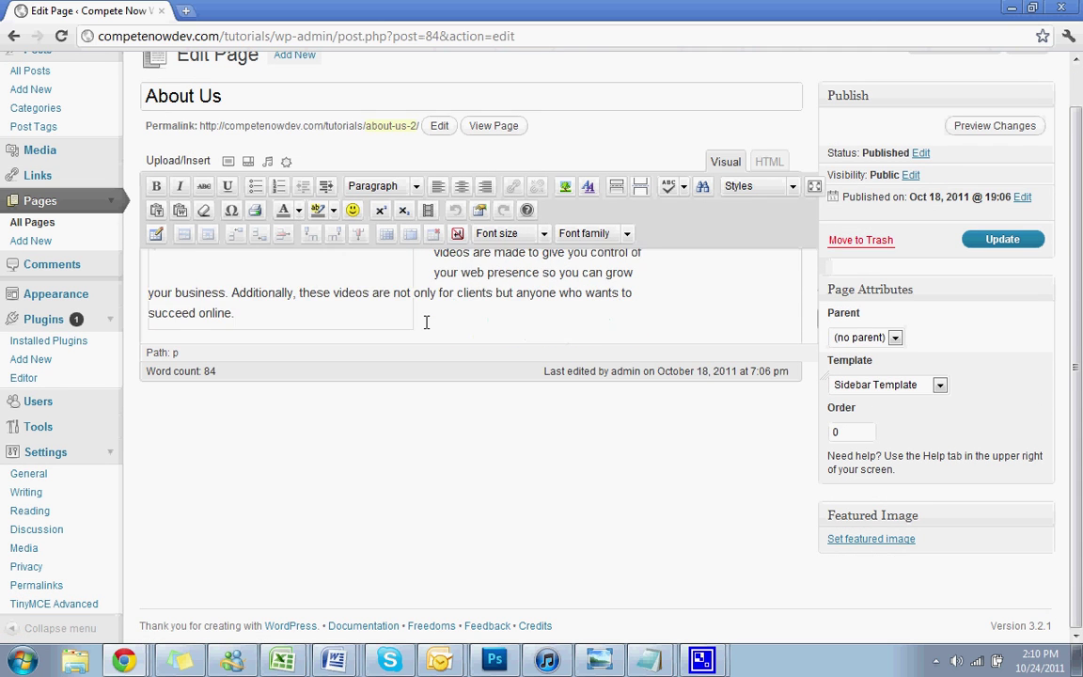
pyautogui.scroll(6, 424, 312)
pyautogui.scroll(-3, 526, 282)
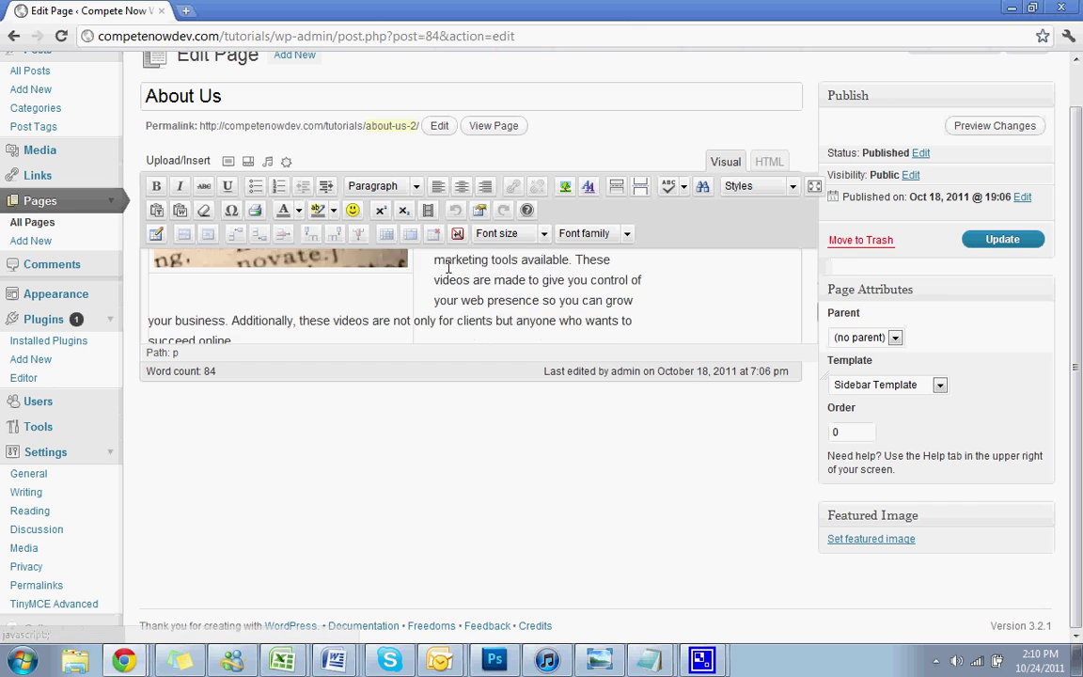
pyautogui.scroll(1, 526, 282)
pyautogui.scroll(2, 526, 282)
pyautogui.click(813, 191)
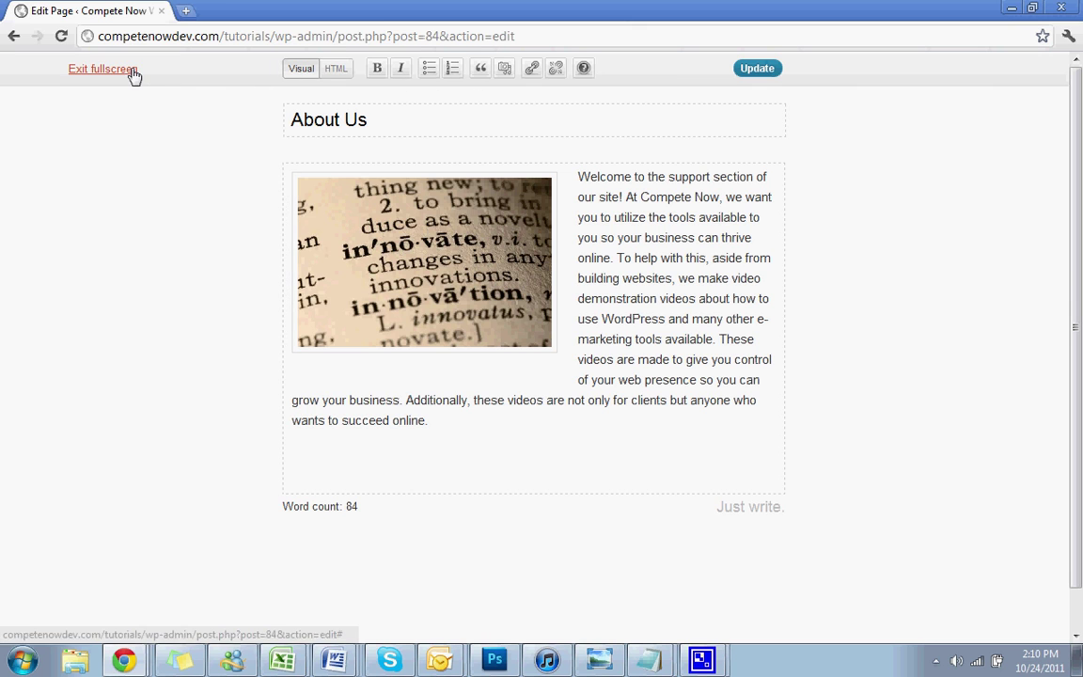
# Step: Leave full-screen mode and add an empty line after 'succeed online.'
pyautogui.click(131, 71)
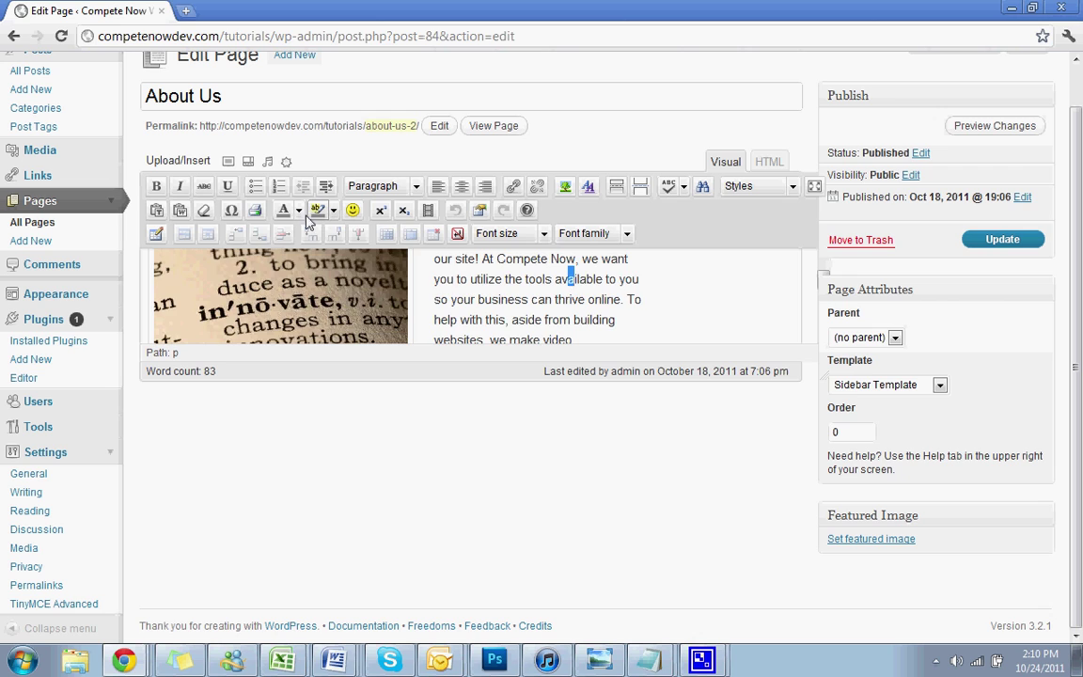
pyautogui.scroll(-2, 411, 302)
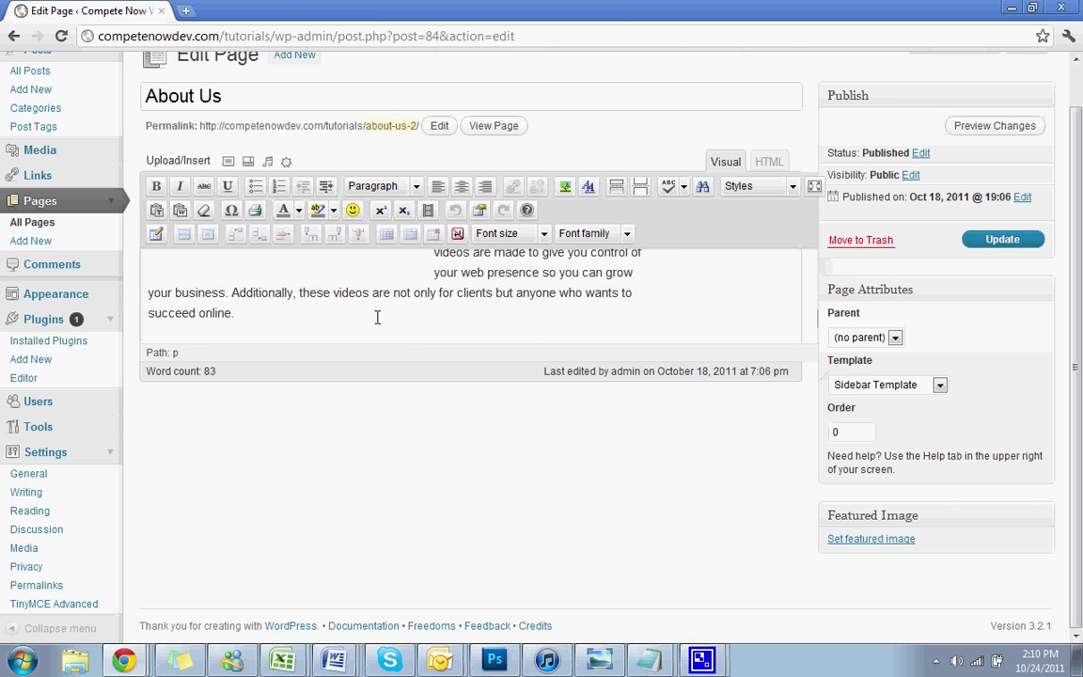
pyautogui.press('Return')
pyautogui.press('BackSpace')
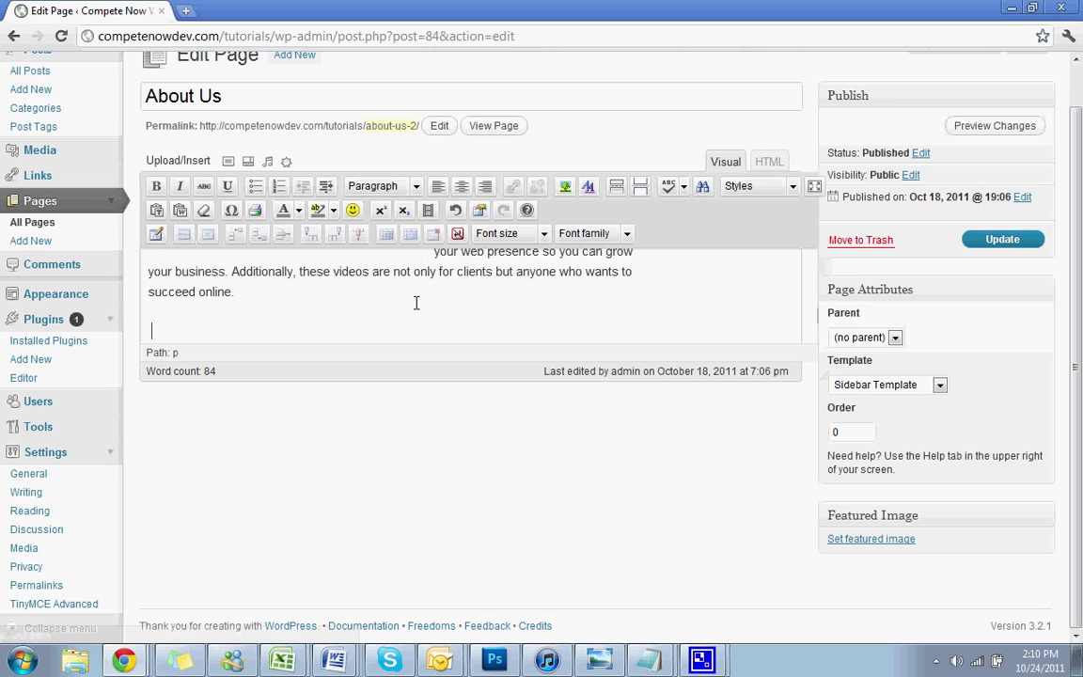
pyautogui.press('Return')
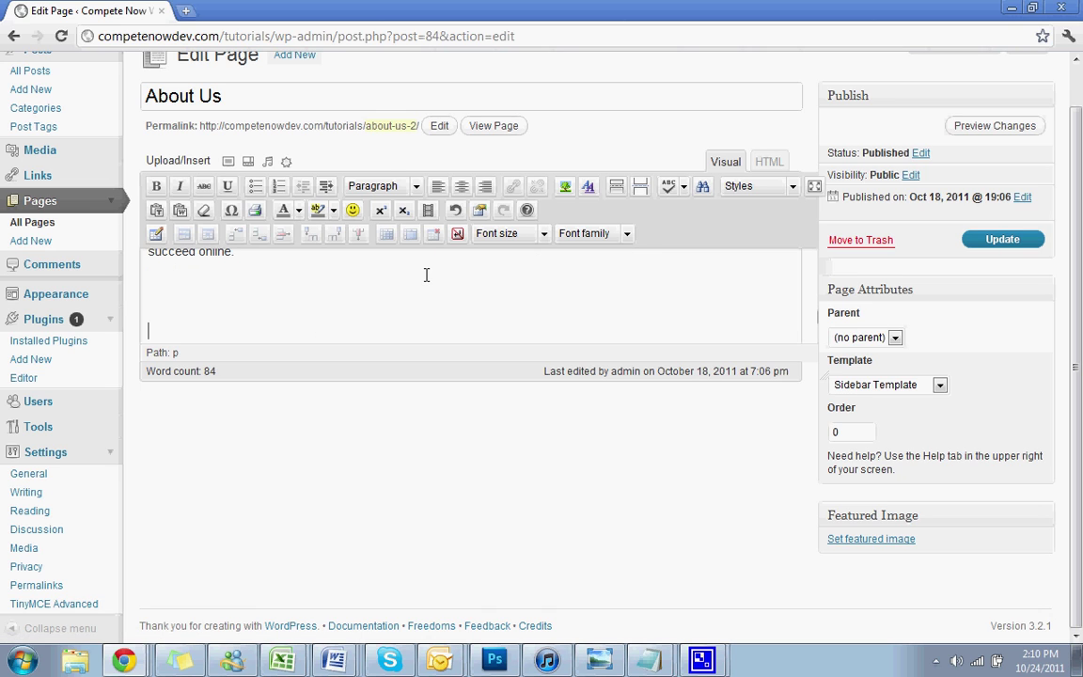
pyautogui.scroll(1, 426, 274)
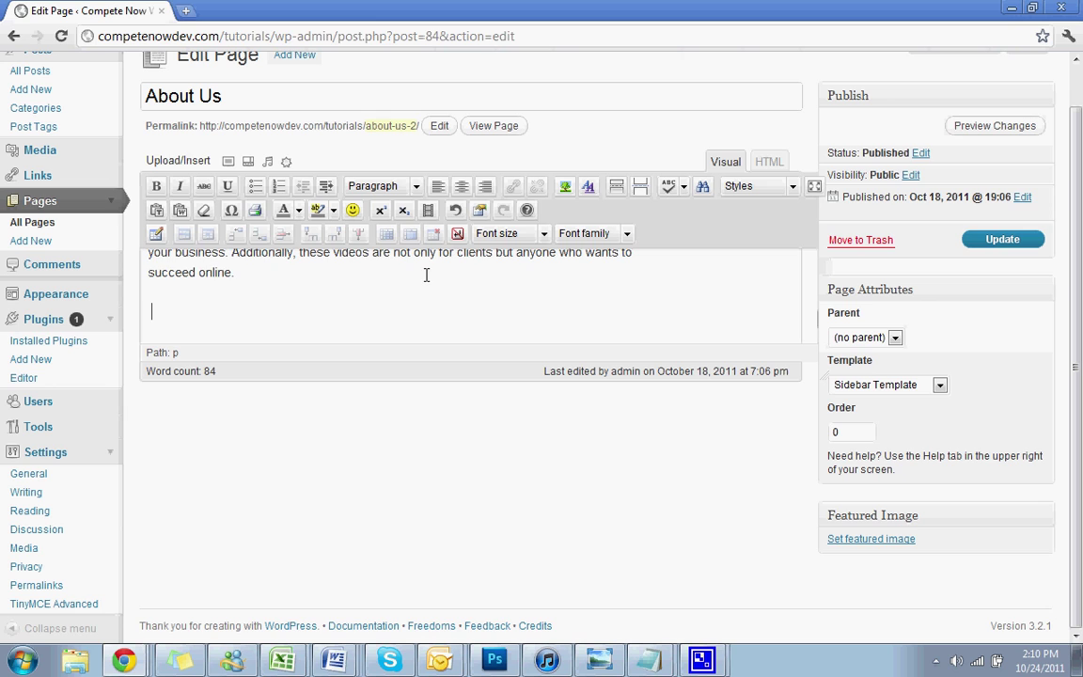
pyautogui.scroll(2, 425, 275)
# Step: Set the word 'Welcome' to font size 4 (14pt)
pyautogui.scroll(5, 414, 277)
pyautogui.scroll(2, 414, 278)
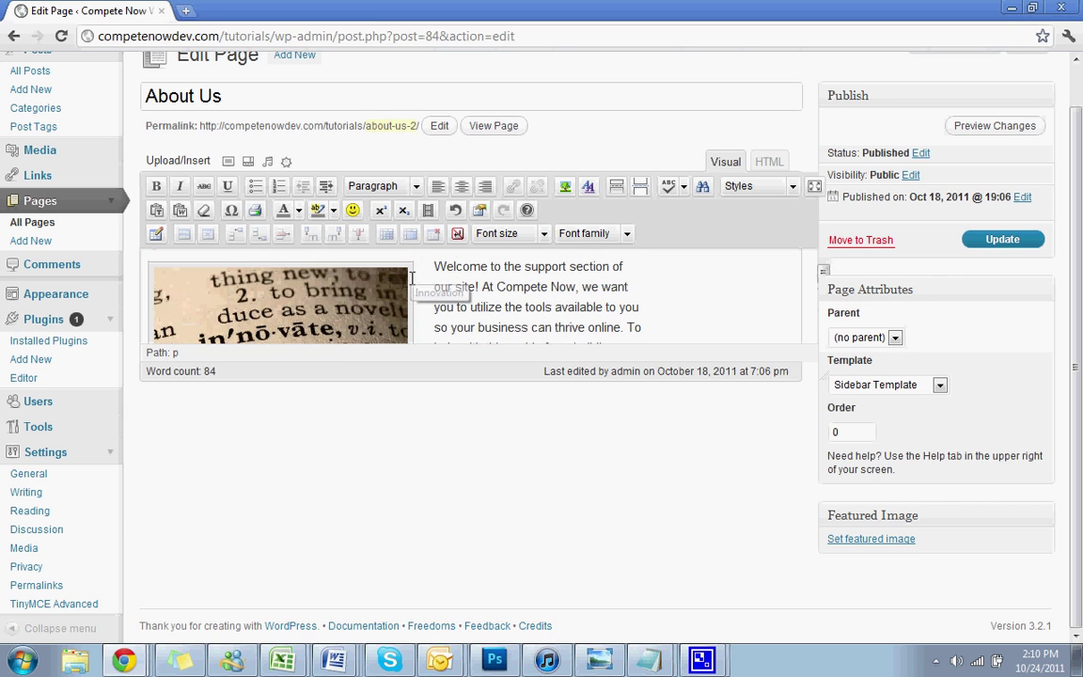
pyautogui.moveTo(435, 267); pyautogui.dragTo(489, 266)
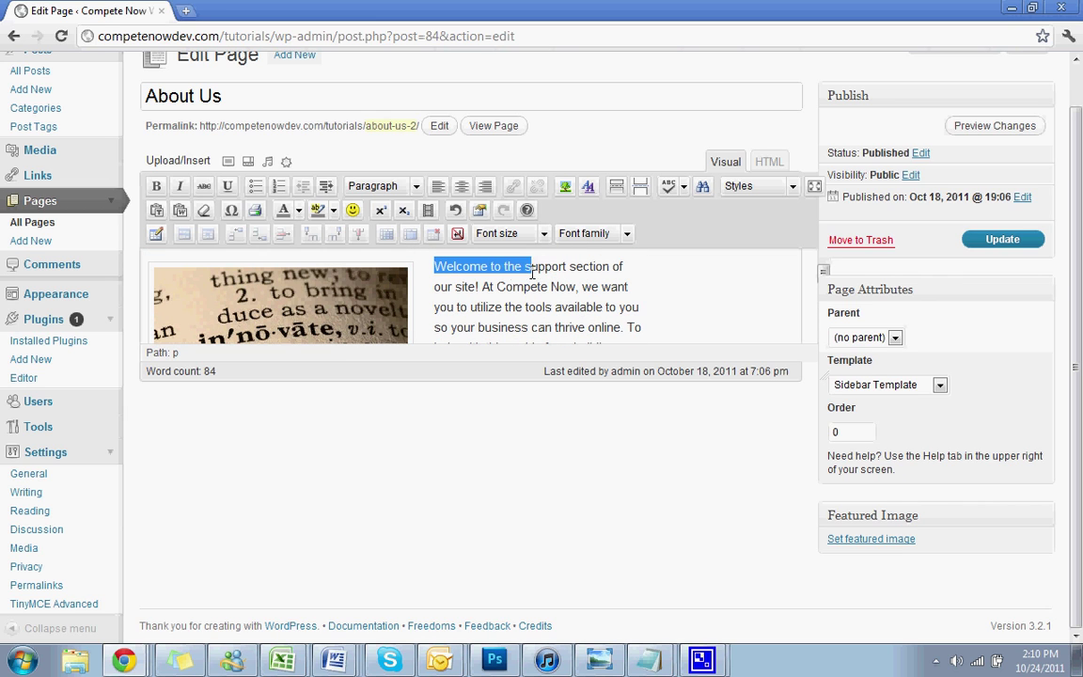
pyautogui.click(512, 233)
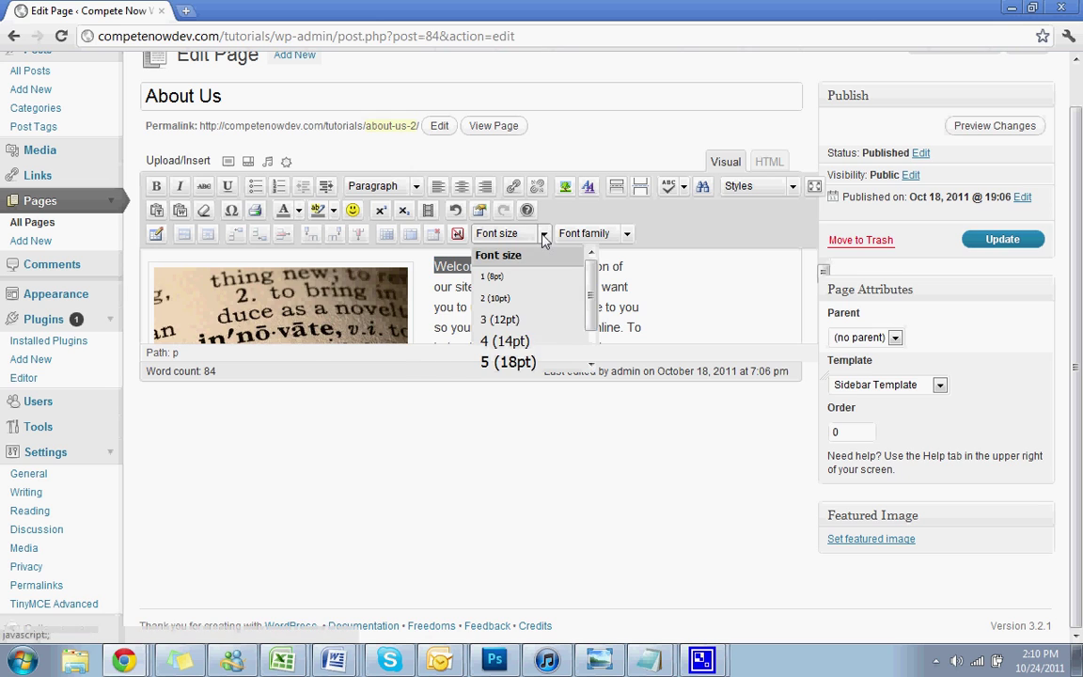
pyautogui.moveTo(590, 284); pyautogui.dragTo(591, 313)
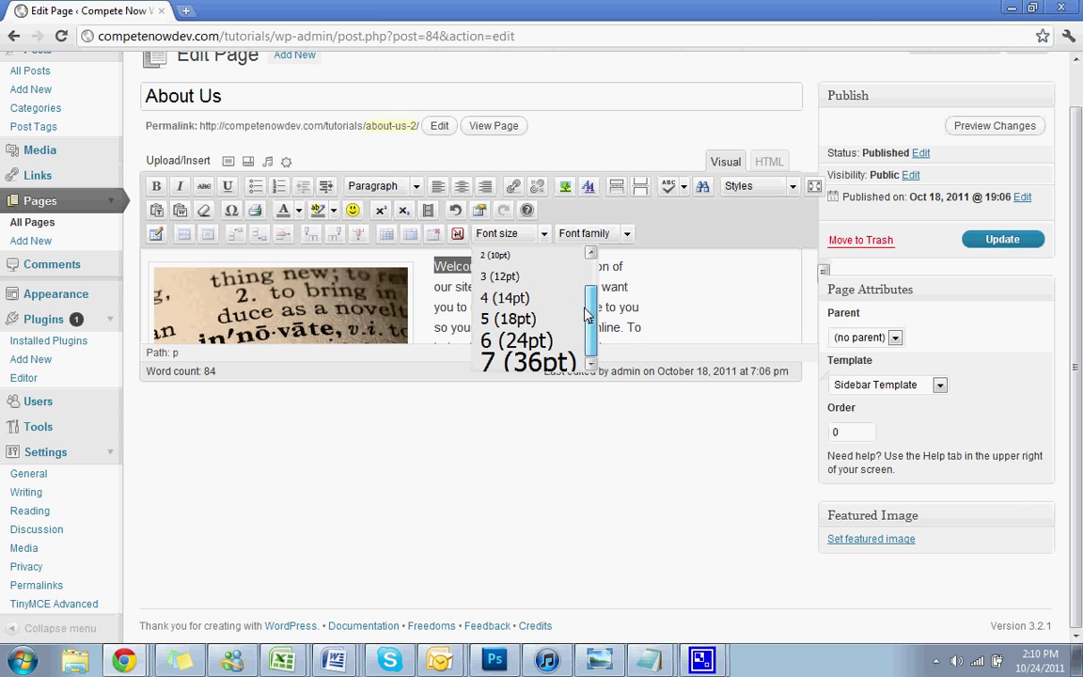
pyautogui.click(531, 301)
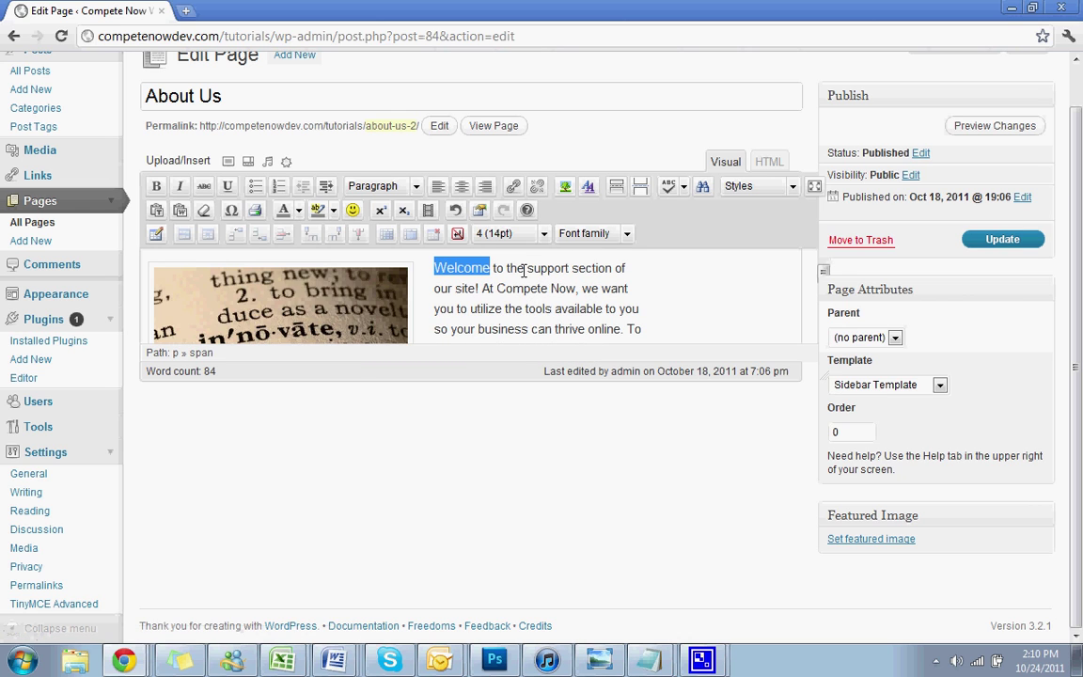
pyautogui.click(607, 239)
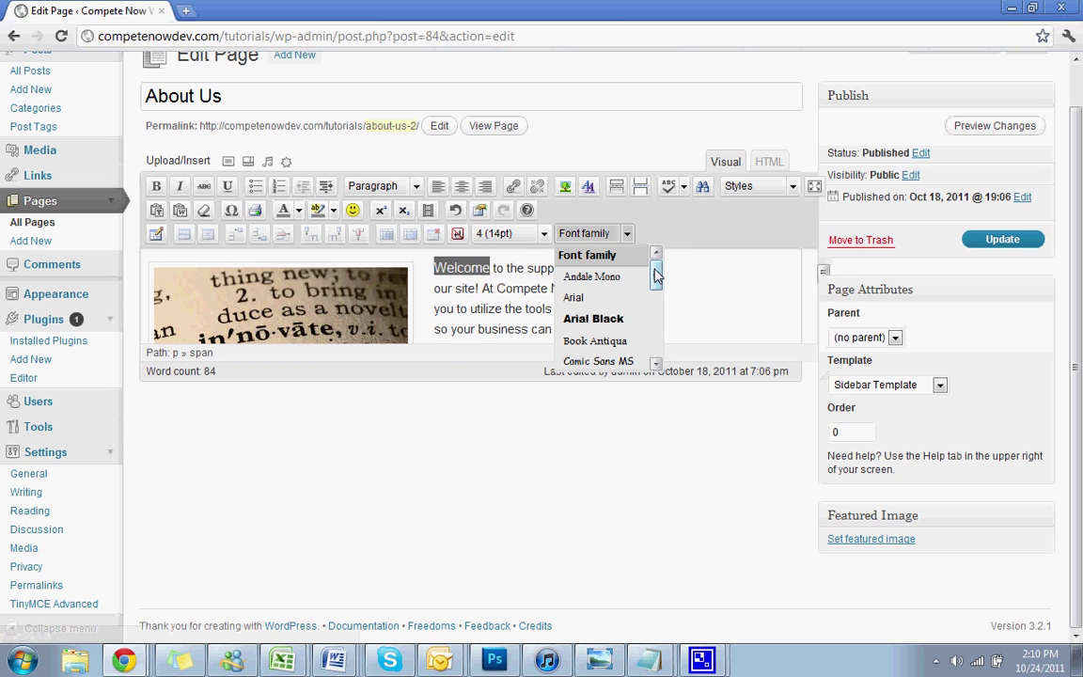
# Step: Browse the Font family list and close it without changing the font
pyautogui.moveTo(656, 275)
pyautogui.mouseDown()
pyautogui.moveTo(636, 346)
pyautogui.moveTo(631, 266)
pyautogui.mouseUp()
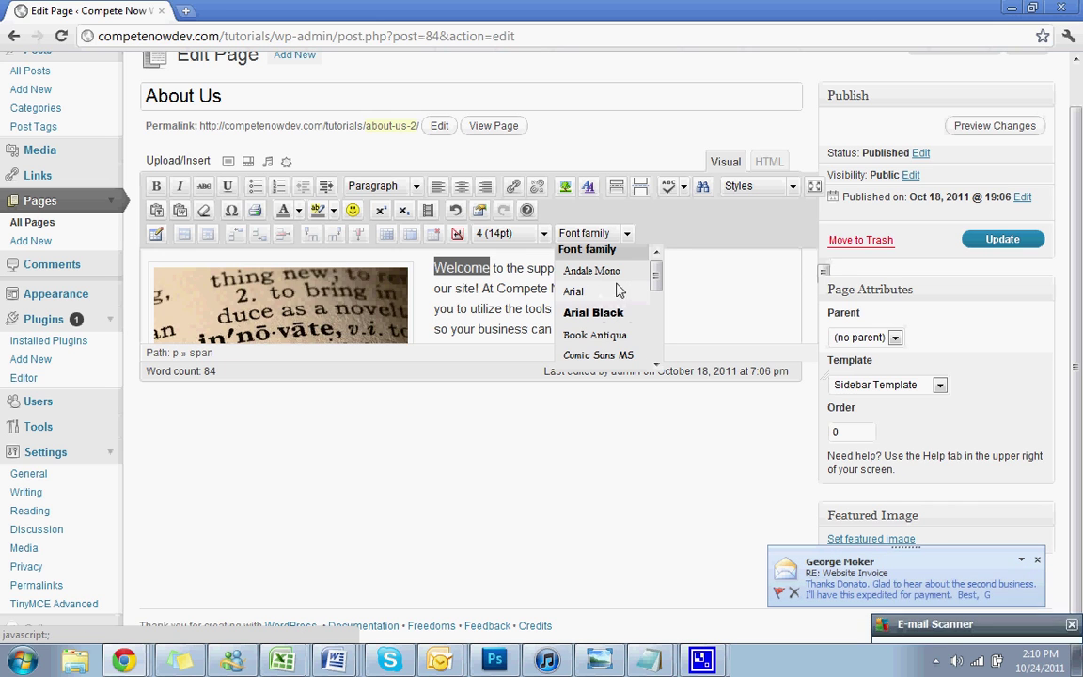
pyautogui.moveTo(649, 288)
pyautogui.mouseDown()
pyautogui.moveTo(651, 331)
pyautogui.moveTo(651, 308)
pyautogui.mouseUp()
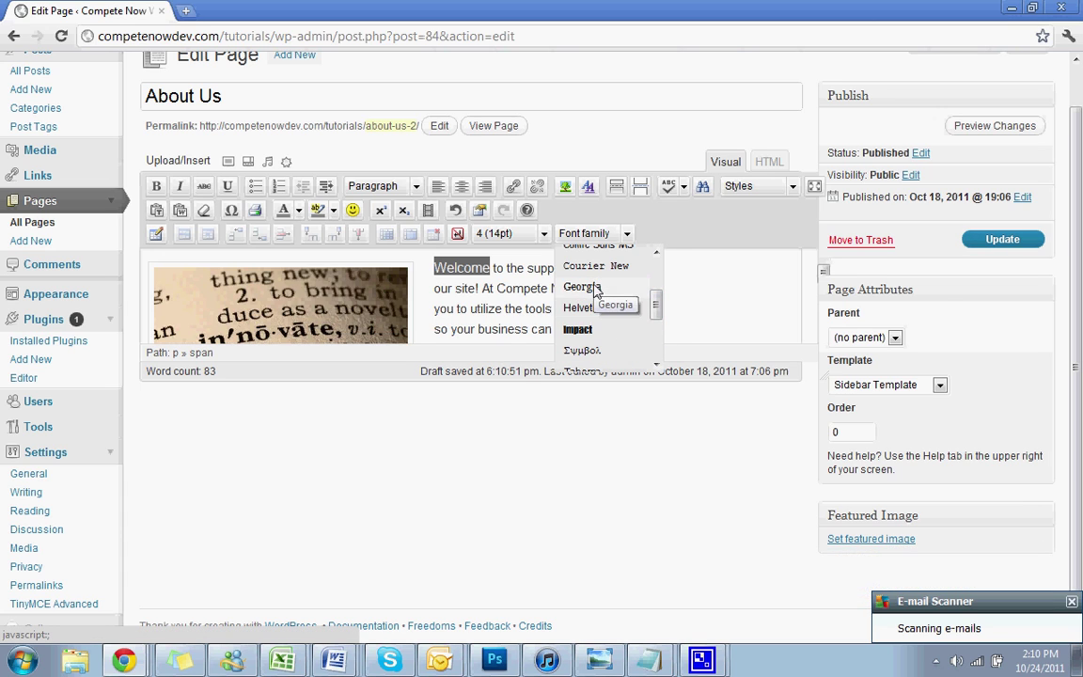
pyautogui.moveTo(654, 302); pyautogui.dragTo(659, 277)
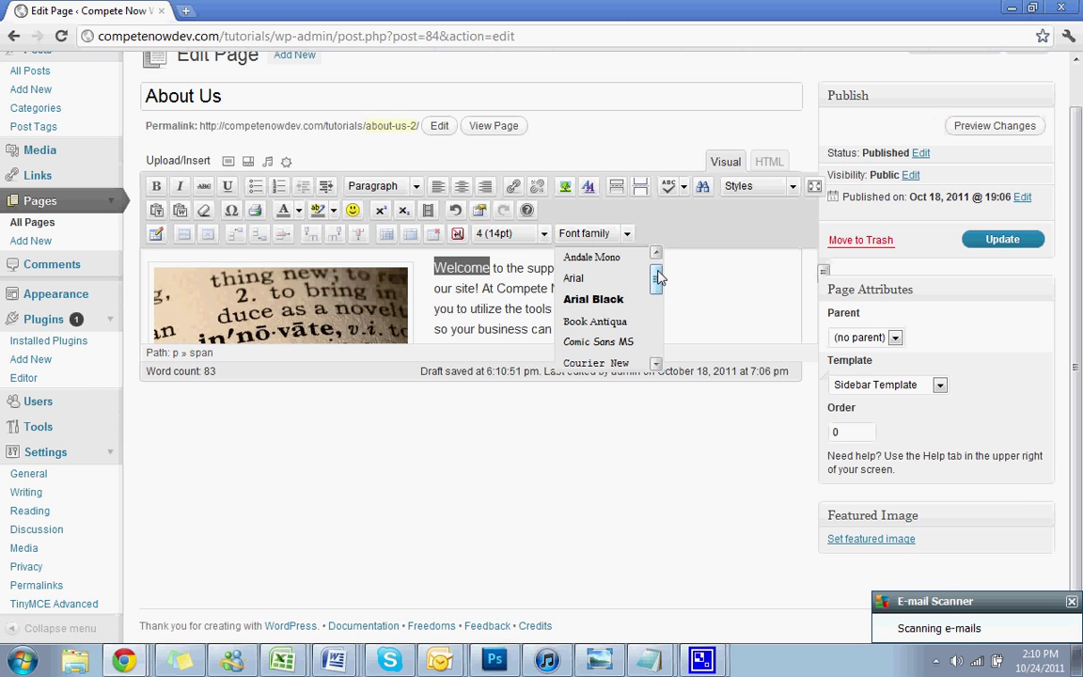
pyautogui.moveTo(659, 276); pyautogui.dragTo(653, 329)
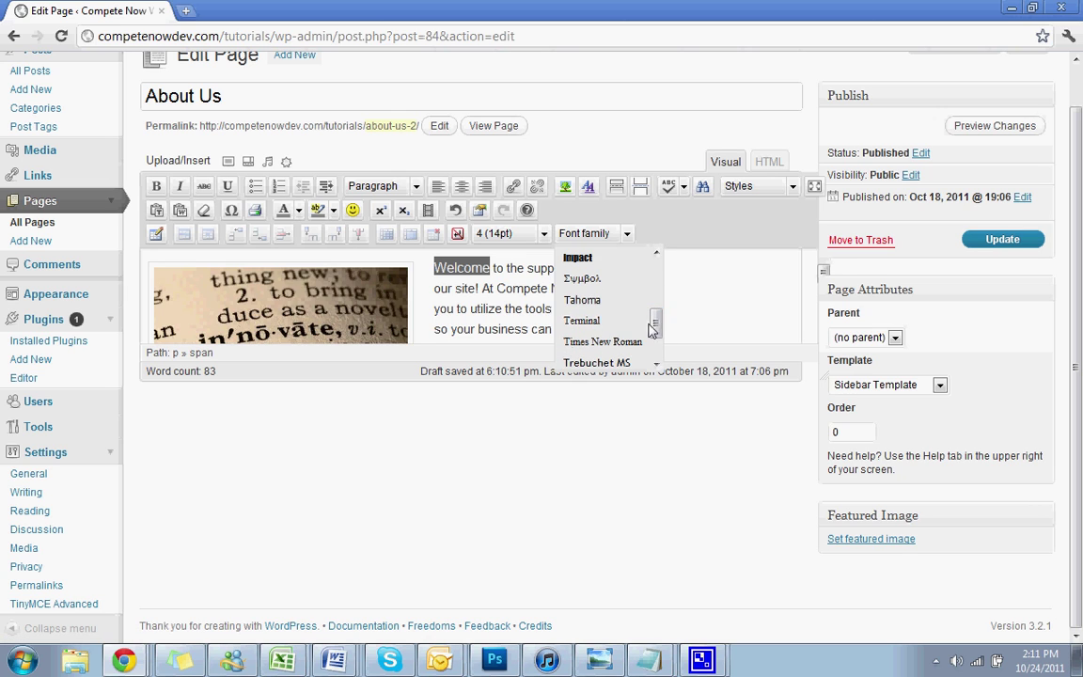
pyautogui.click(498, 320)
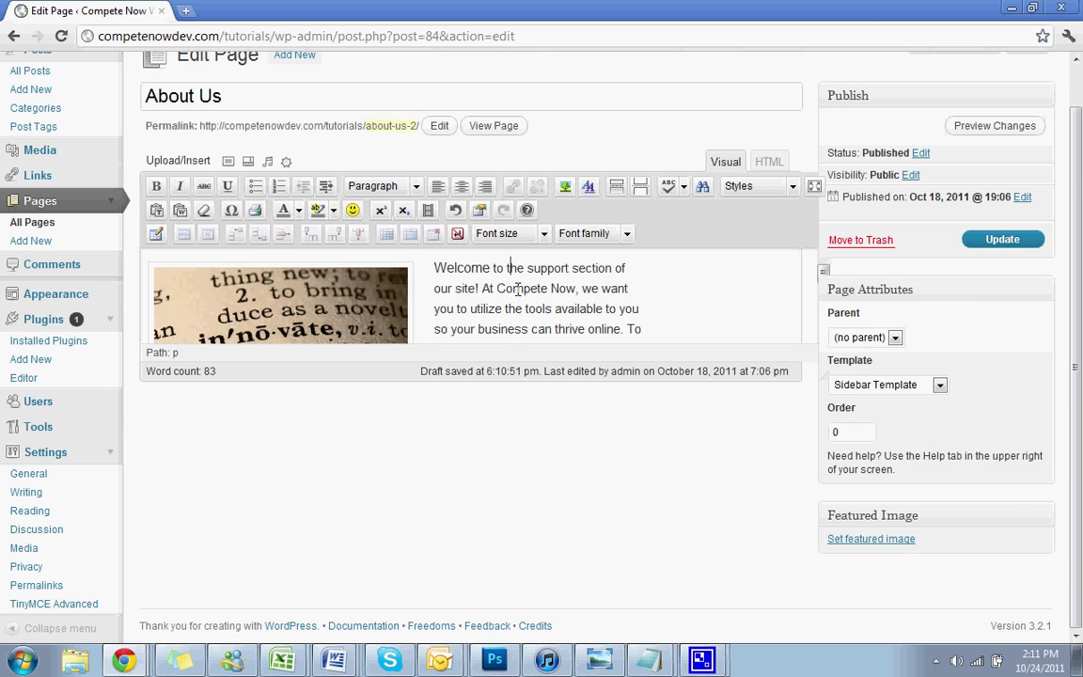
# Step: Add a new empty paragraph at the end of the About Us text
pyautogui.scroll(-3, 517, 285)
pyautogui.scroll(-1, 470, 301)
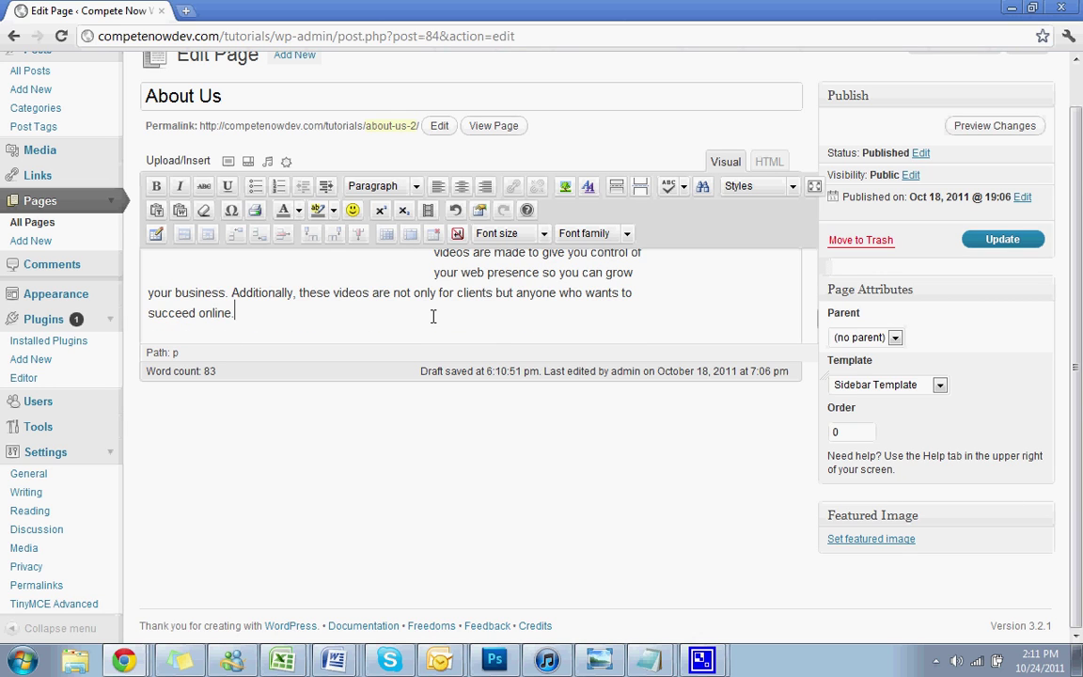
pyautogui.press('Return')
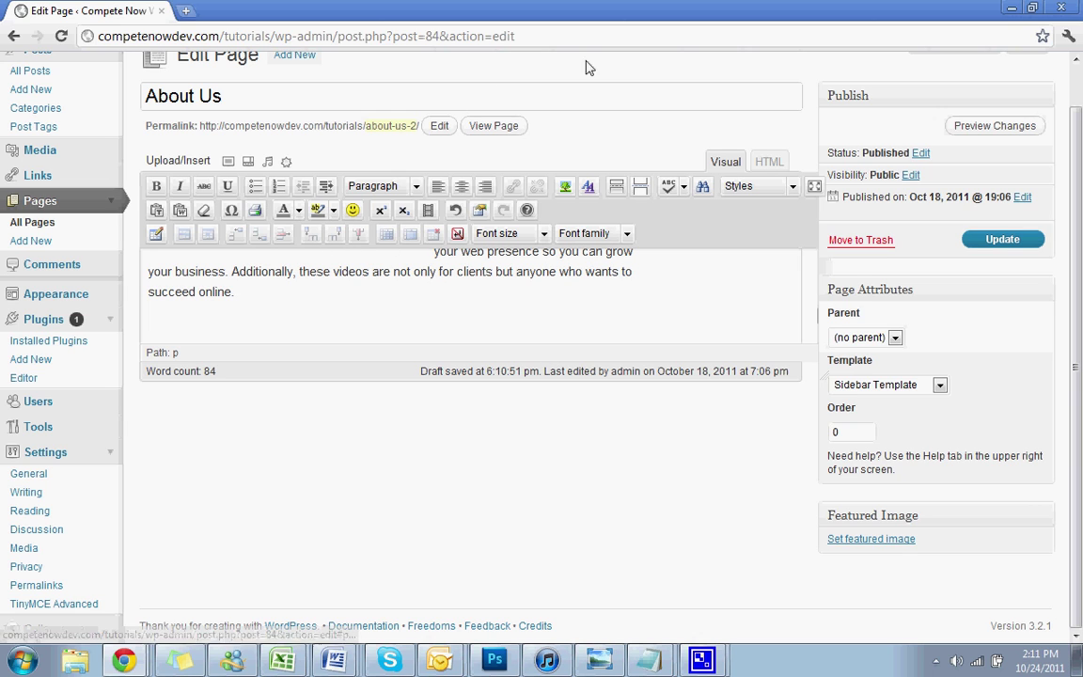
# Step: Set up a 4-column, center-aligned table in the Insert table dialog
pyautogui.click(160, 235)
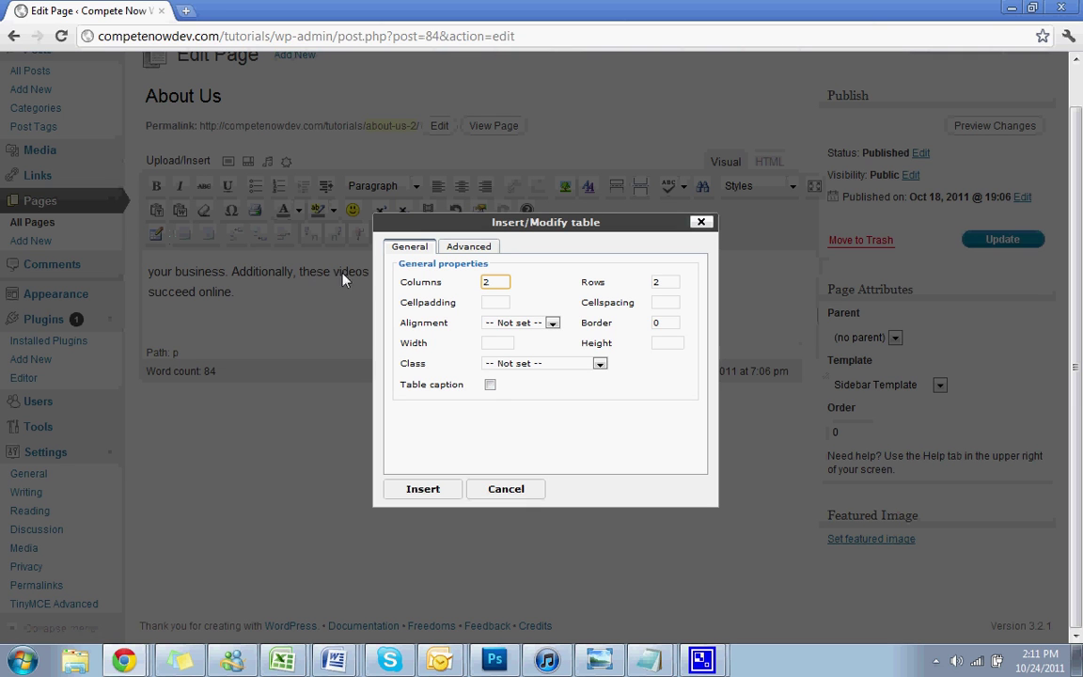
pyautogui.write('4')
pyautogui.click(552, 322)
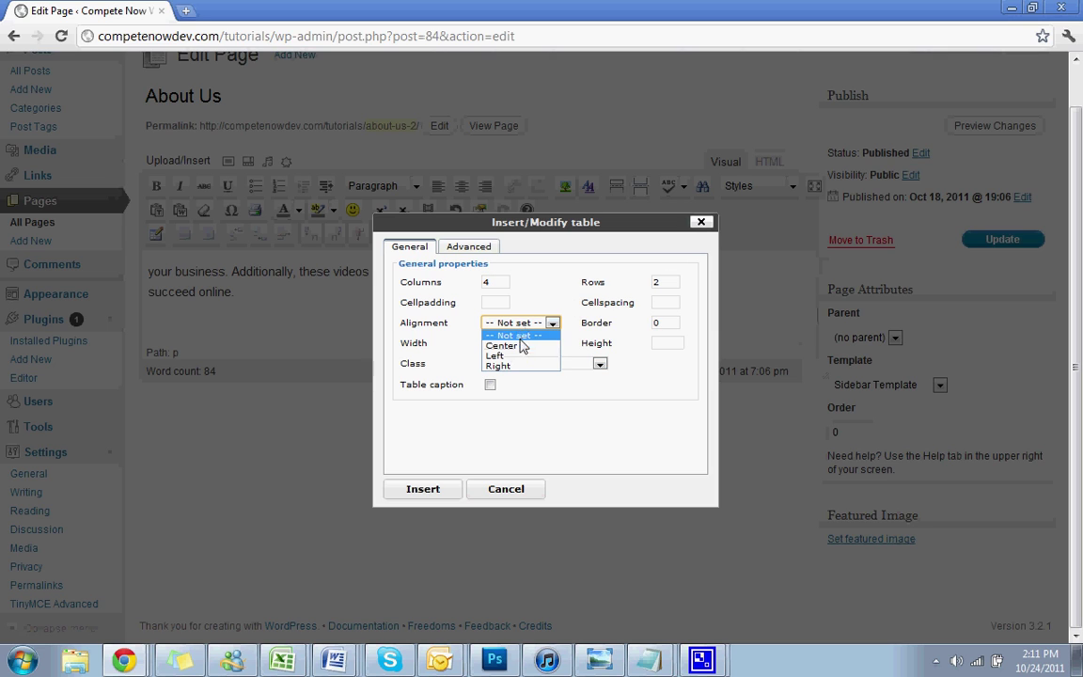
pyautogui.click(522, 345)
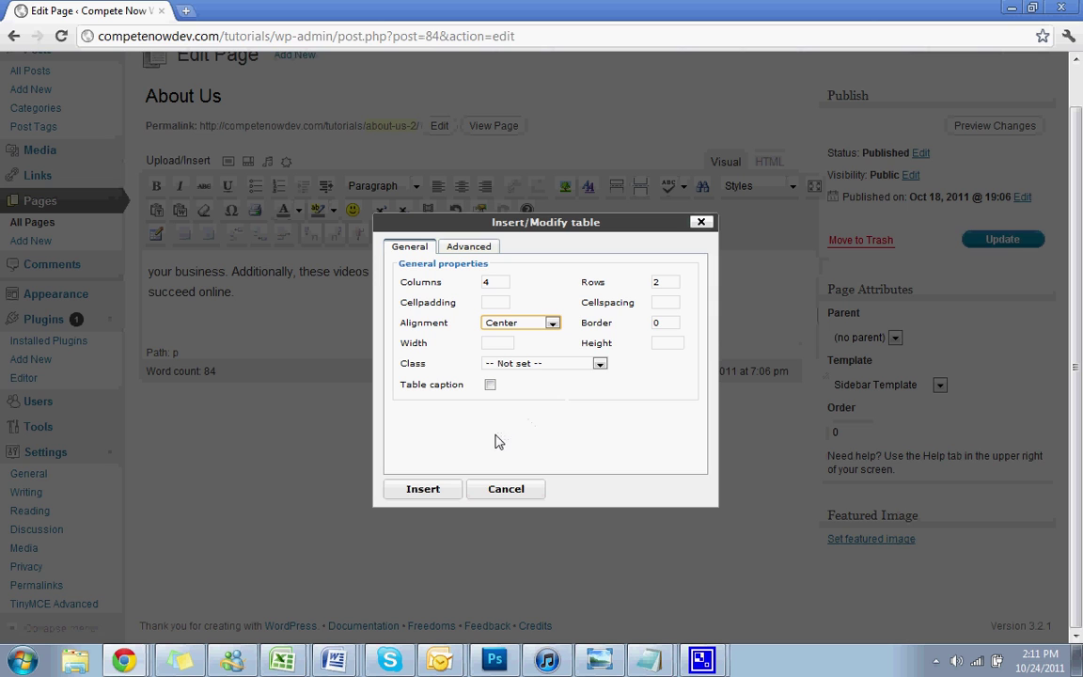
# Step: Fill the table's first row cells with 'dsdsd', 'sadada' and 'adsadsa adadad'
pyautogui.click(437, 490)
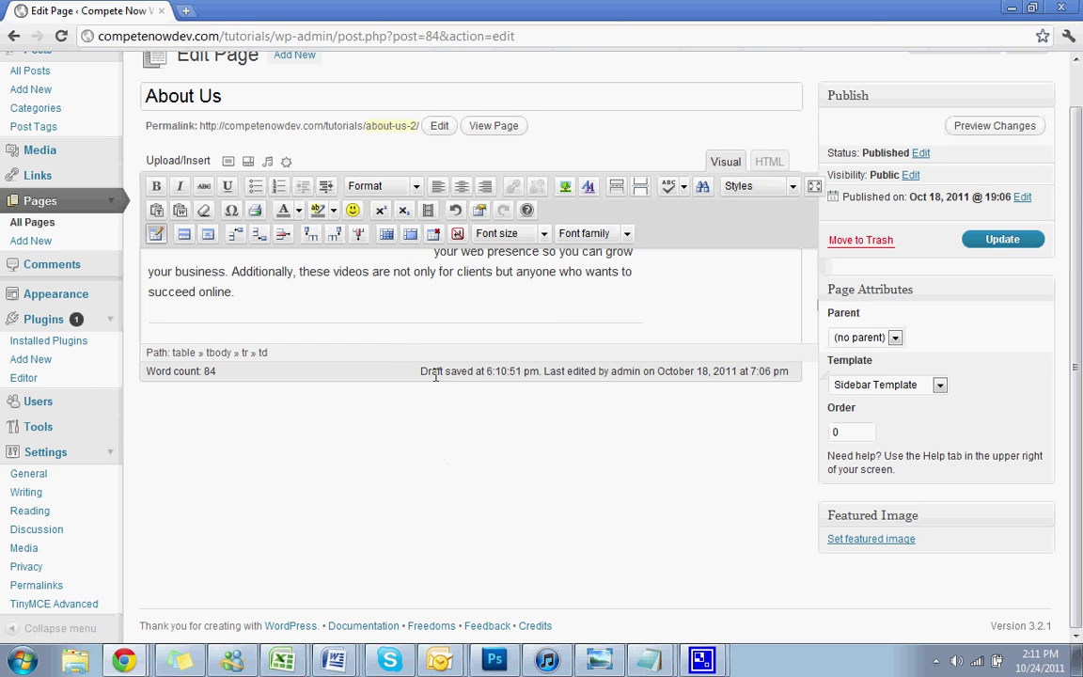
pyautogui.write('dsdsd')
pyautogui.click(505, 335)
pyautogui.write('sadad')
pyautogui.write('a')
pyautogui.click(590, 338)
pyautogui.write('adsad')
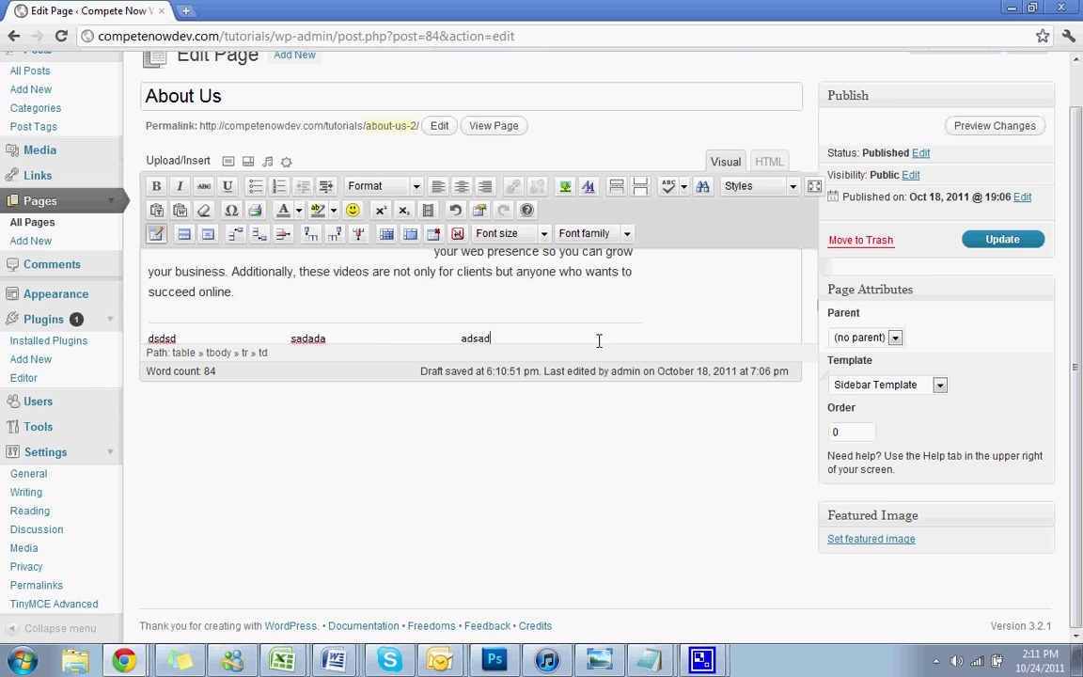
pyautogui.write('sa ')
pyautogui.write('adadad')
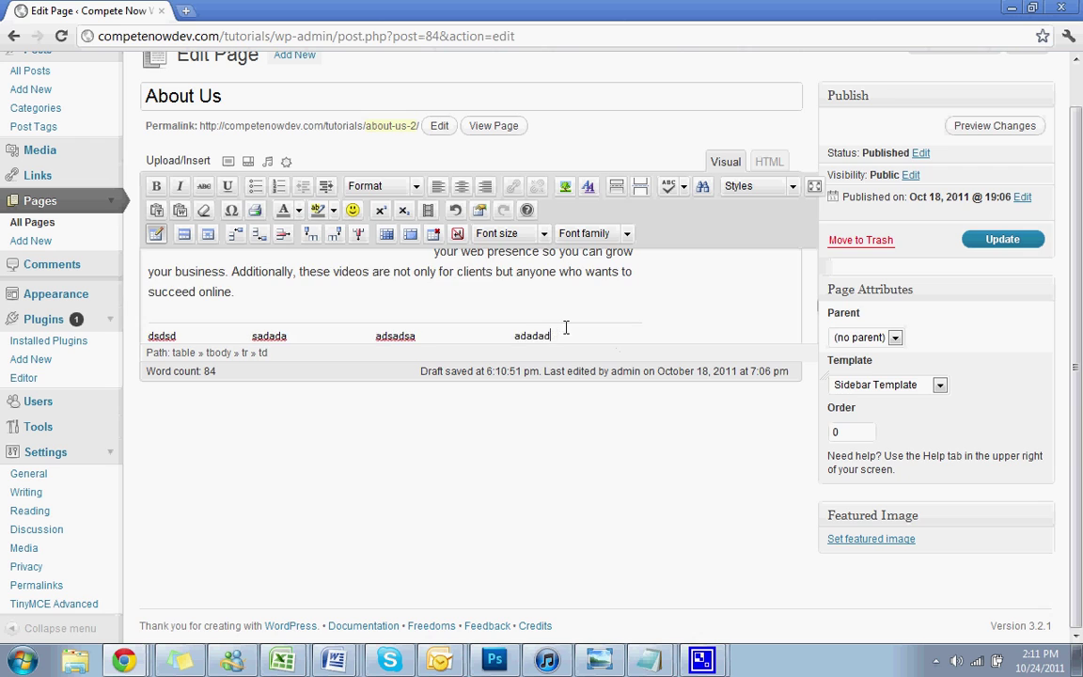
# Step: Add a new table row with Tab and enter '4' in its first cell
pyautogui.press('Tab')
pyautogui.click(413, 286)
pyautogui.write('adsad')
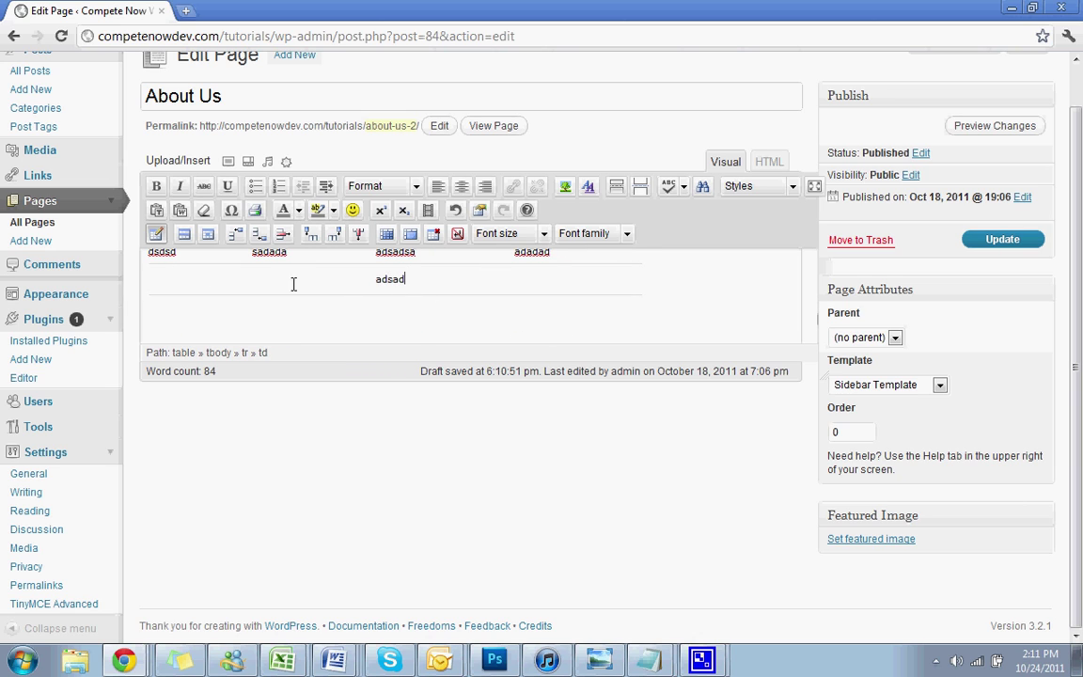
pyautogui.click(292, 286)
pyautogui.click(171, 278)
pyautogui.write('4')
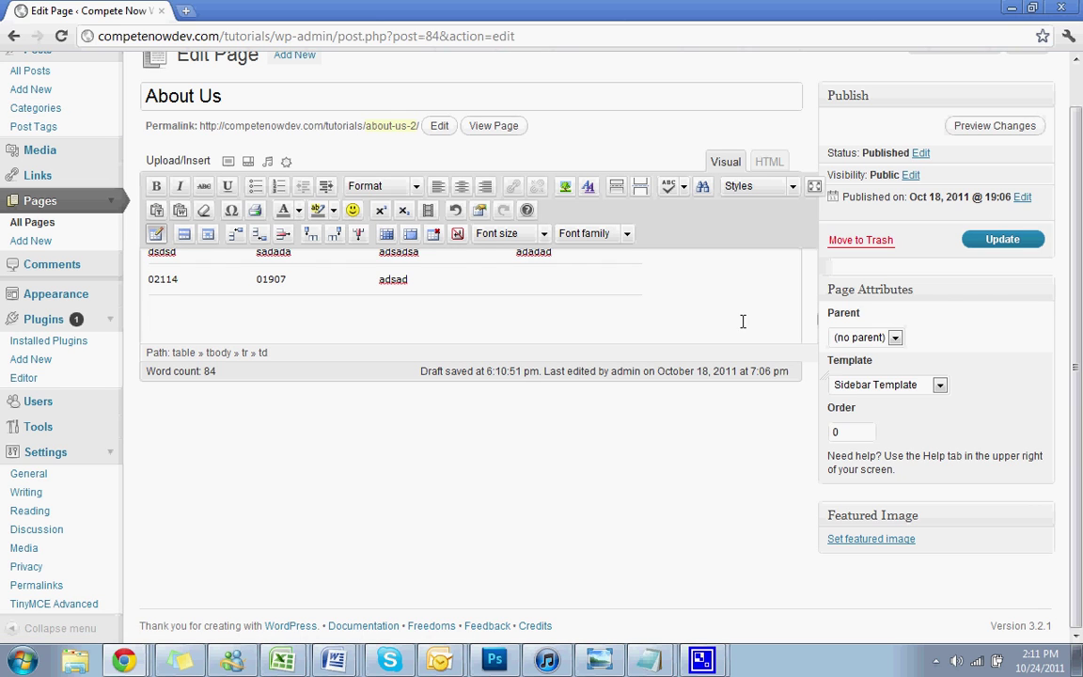
pyautogui.scroll(1, 563, 334)
pyautogui.scroll(-1, 621, 309)
pyautogui.scroll(1, 623, 311)
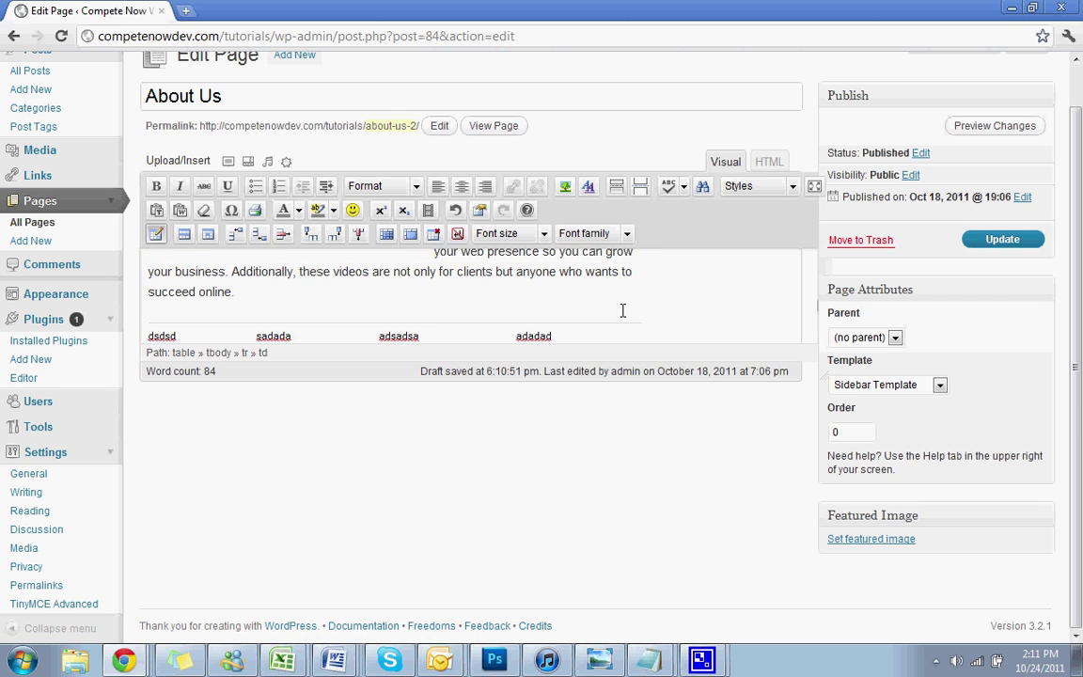
pyautogui.scroll(1, 622, 310)
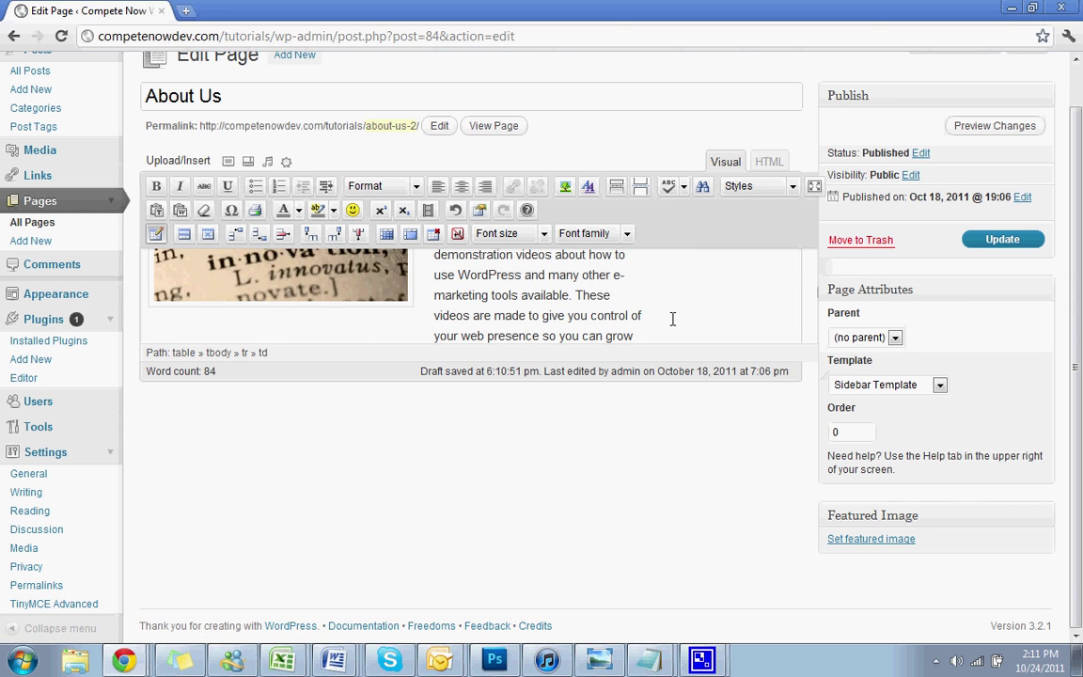
# Step: Go to the Compete Now home page via the site title, confirming Leave this Page
pyautogui.scroll(3, 669, 318)
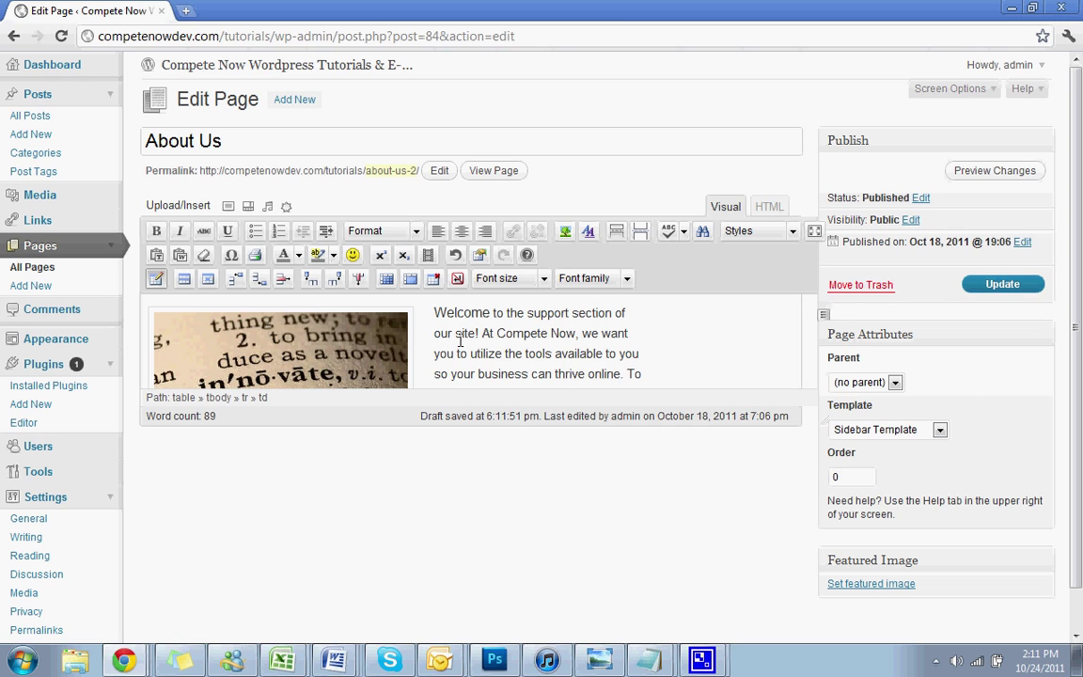
pyautogui.click(453, 312)
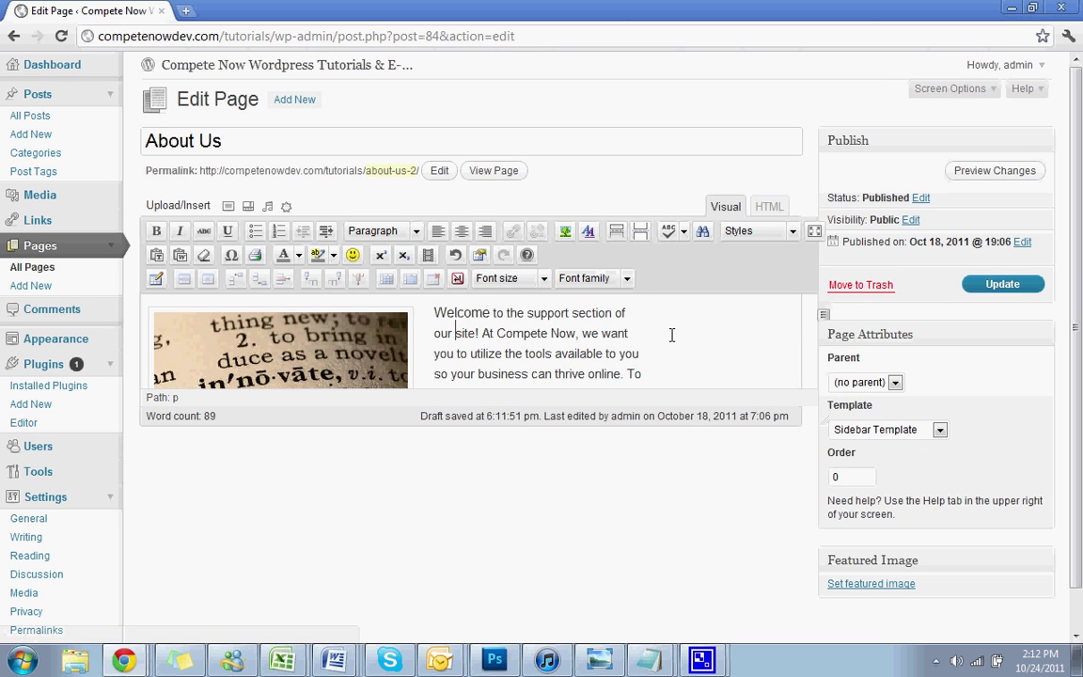
pyautogui.click(348, 64)
pyautogui.click(482, 330)
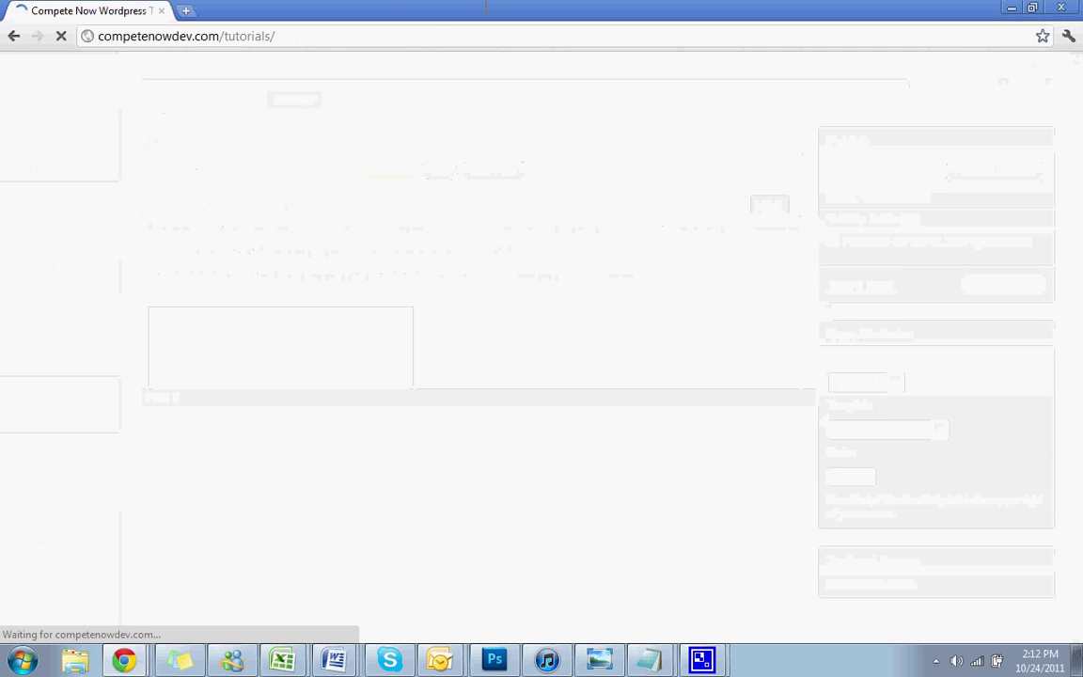